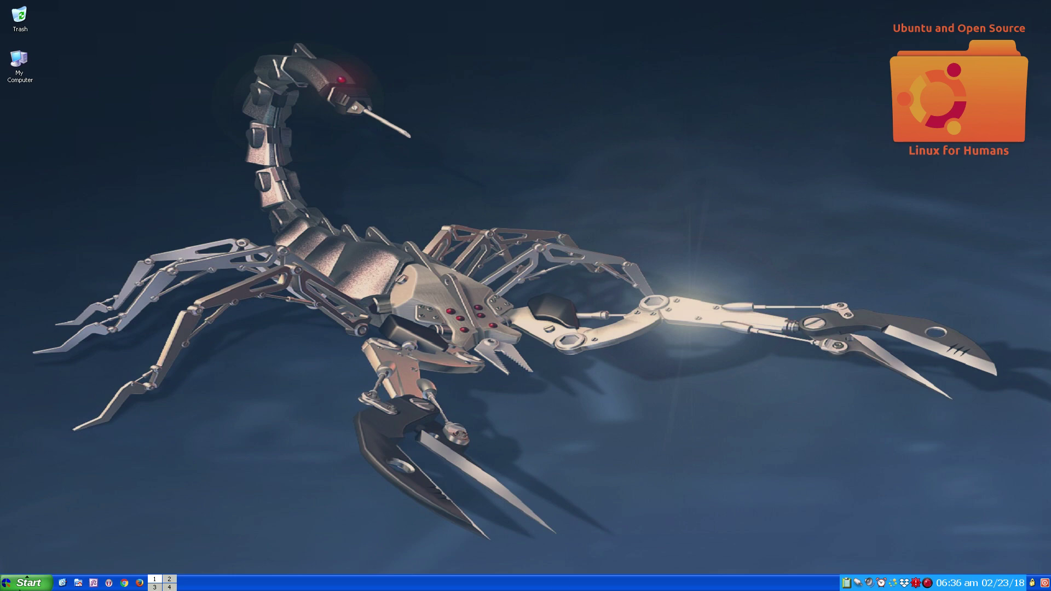
Open the Q4OS Software Centre from Start and select Update Manager in the application list.
left_click(7, 582)
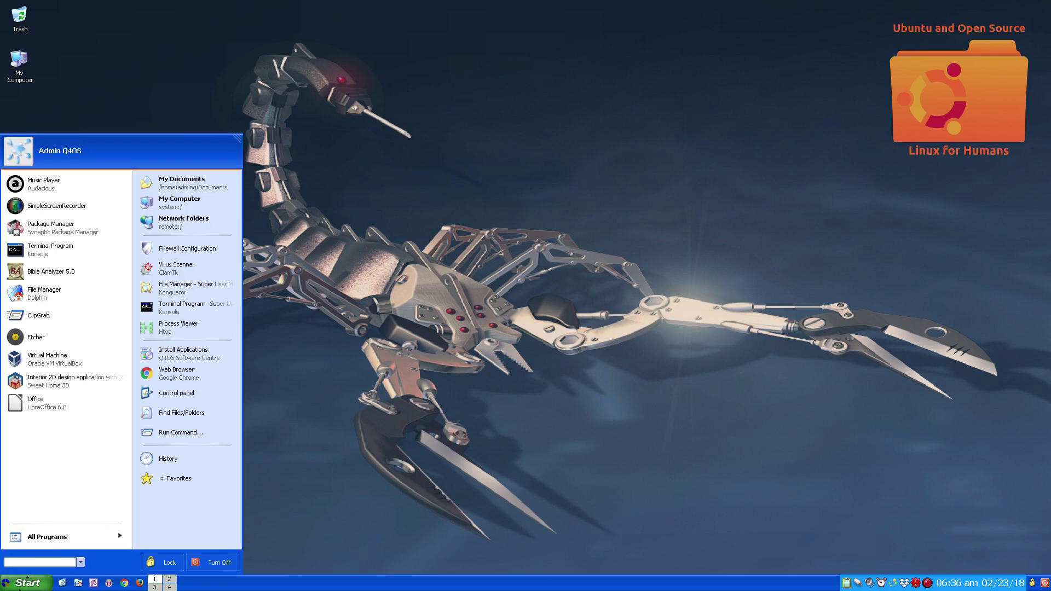
left_click(199, 356)
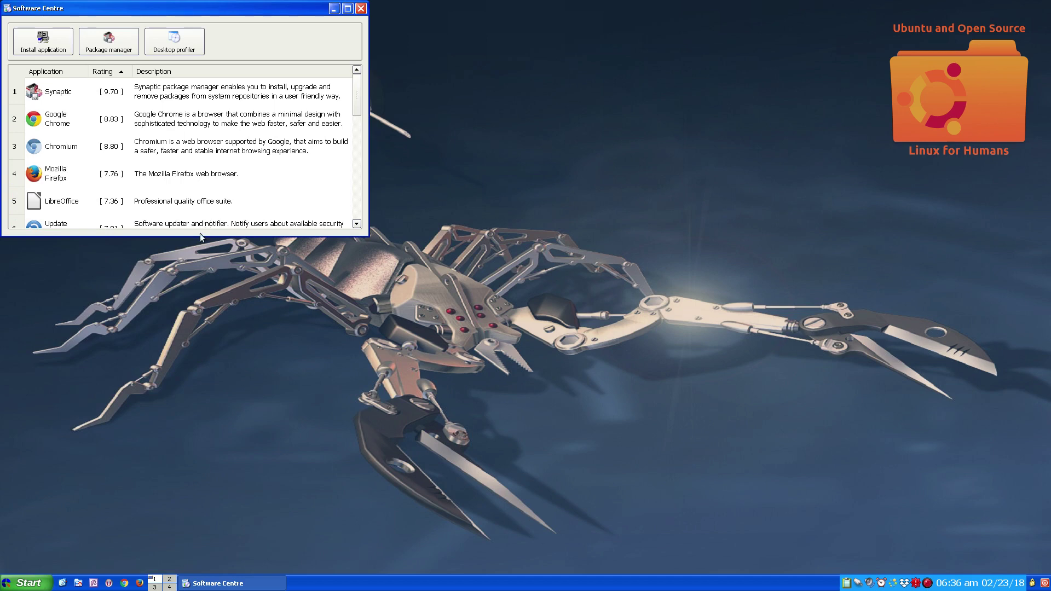
left_click_drag(202, 236, 217, 329)
left_click(74, 236)
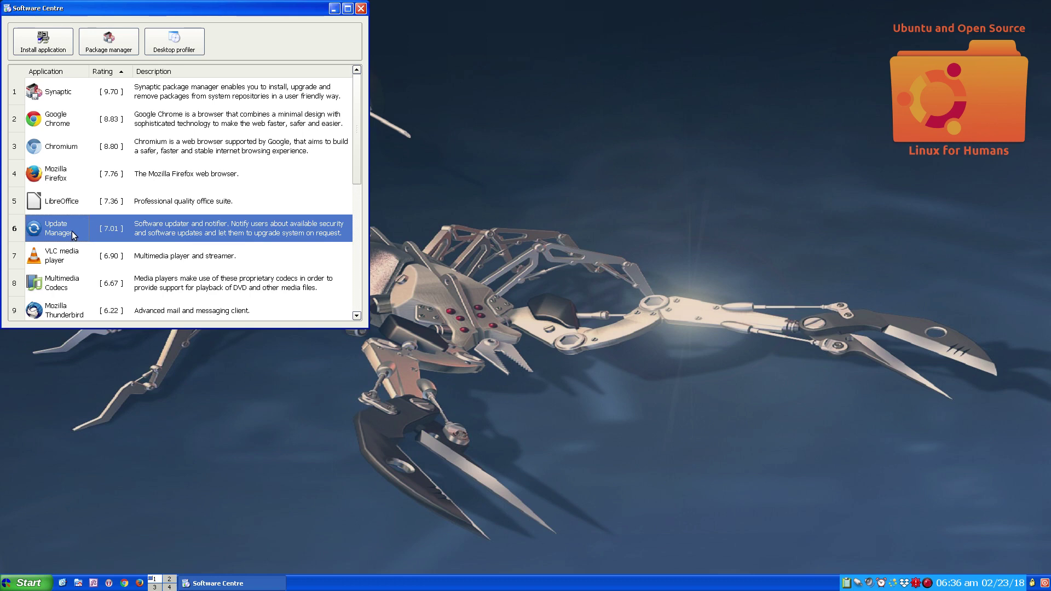
Keep Update Manager installed without uninstalling it, close the Software Centre, and reopen the Start menu.
left_click(52, 39)
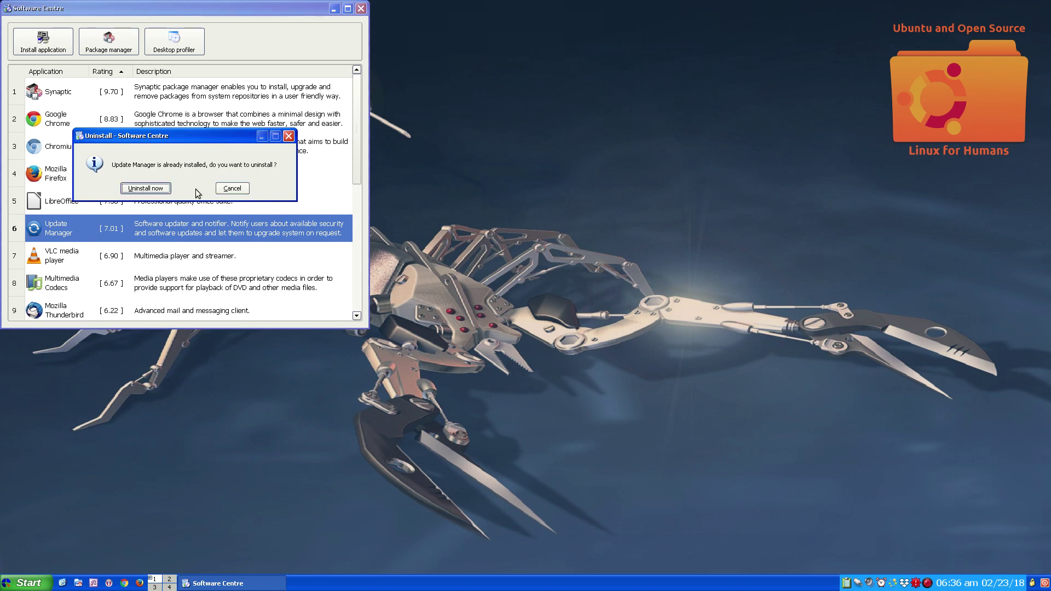
left_click(232, 189)
left_click(361, 8)
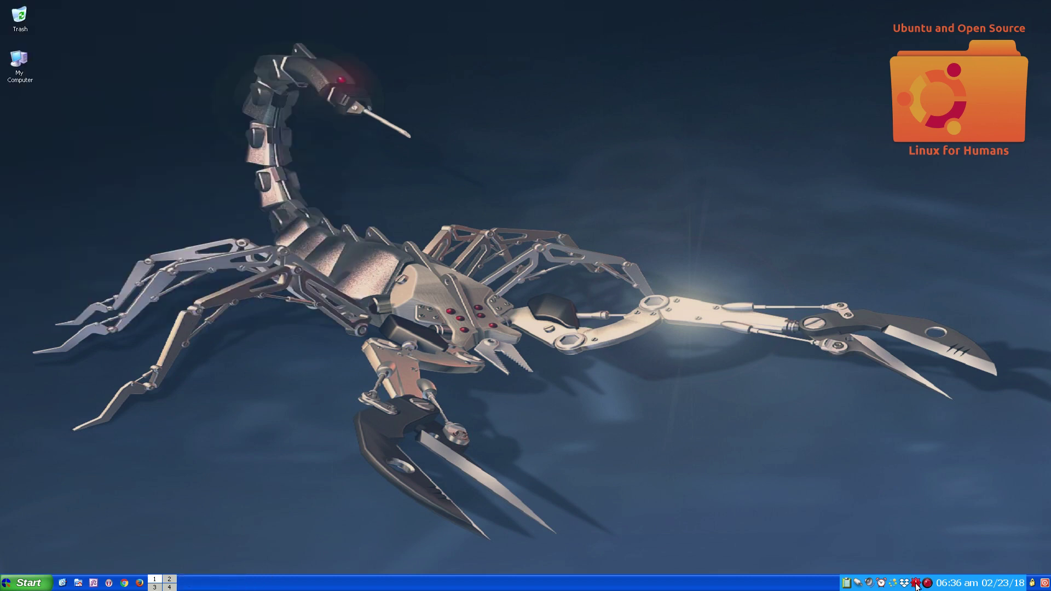
mouse_move(916, 585)
left_click(35, 582)
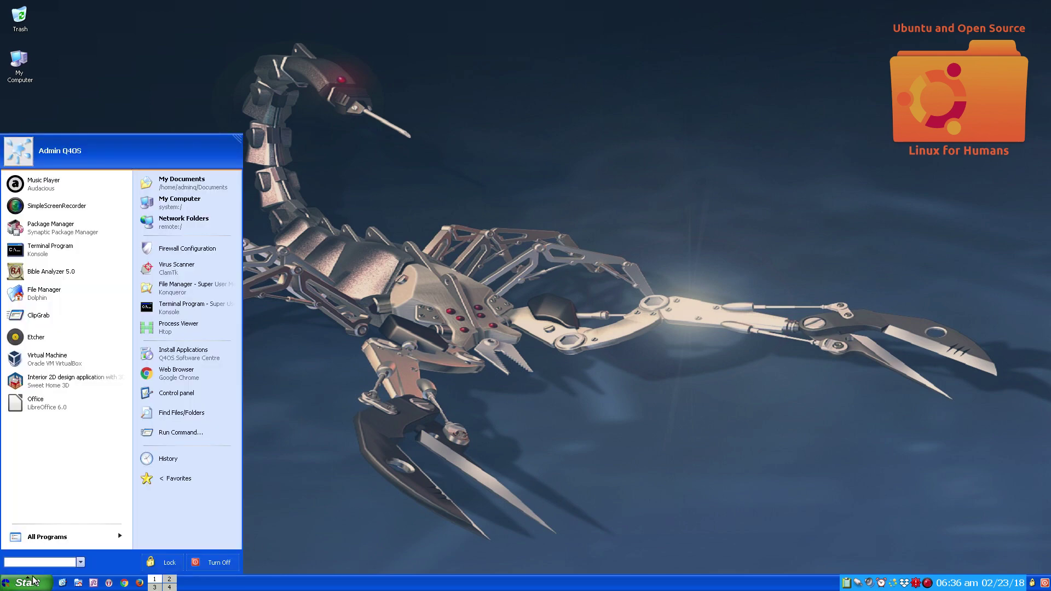
Launch Synaptic, move its window toward the centre, and reload the package information.
left_click(39, 232)
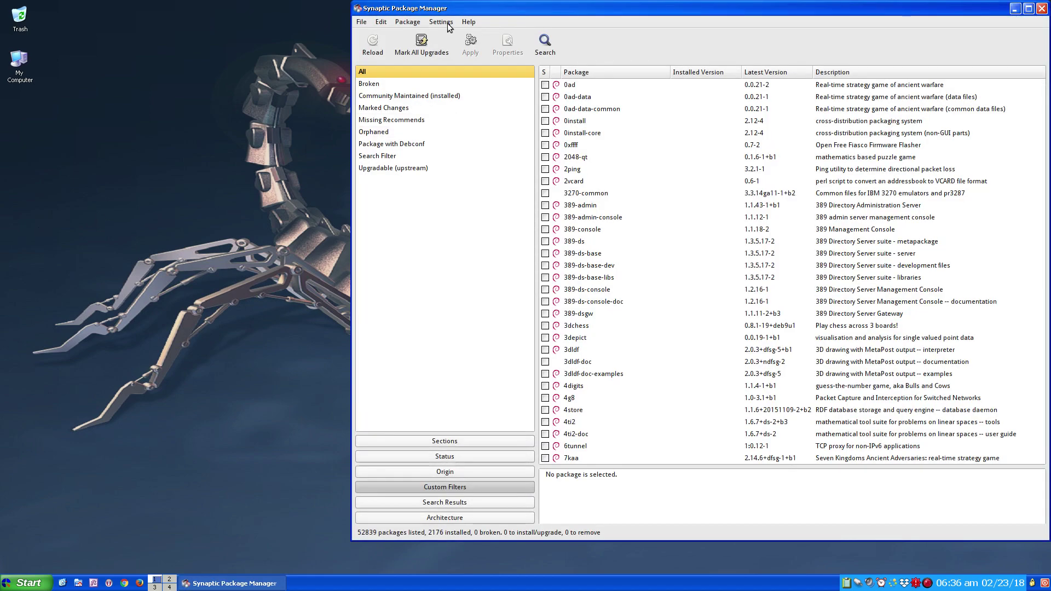
left_click_drag(450, 7, 359, 22)
left_click(283, 58)
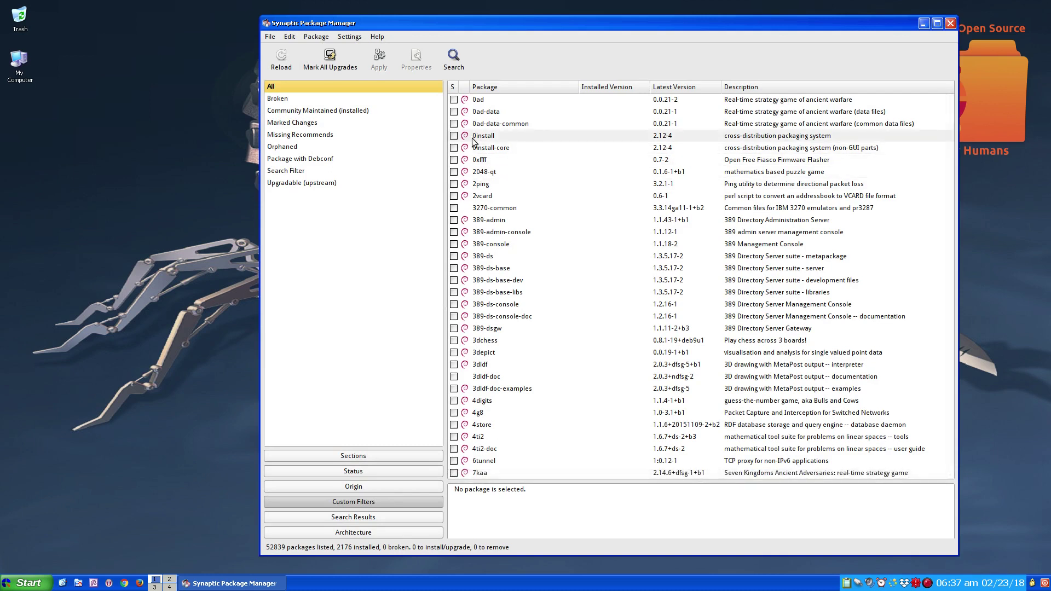
Mark all upgrades and accept the extra linux-headers, linux-image and gcc-6 changes.
left_click(333, 59)
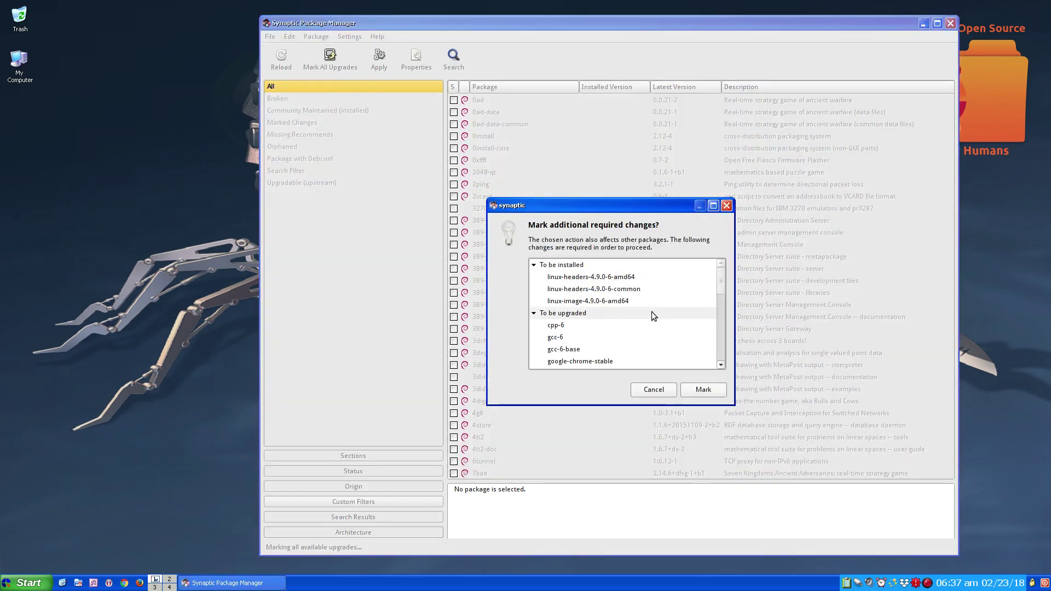
scroll(661, 323, "down", 6)
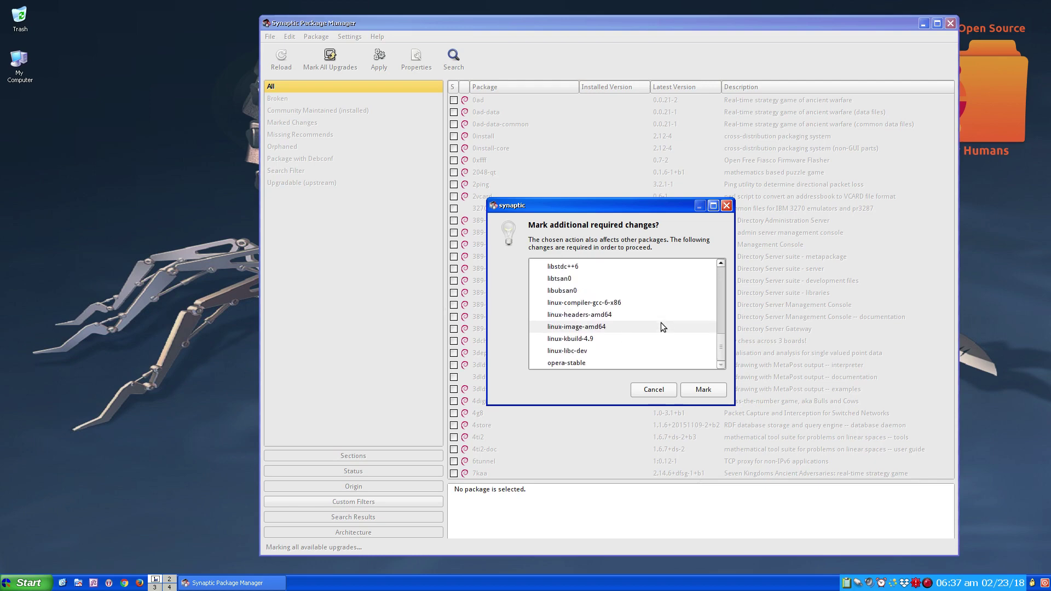
scroll(661, 323, "up", 5)
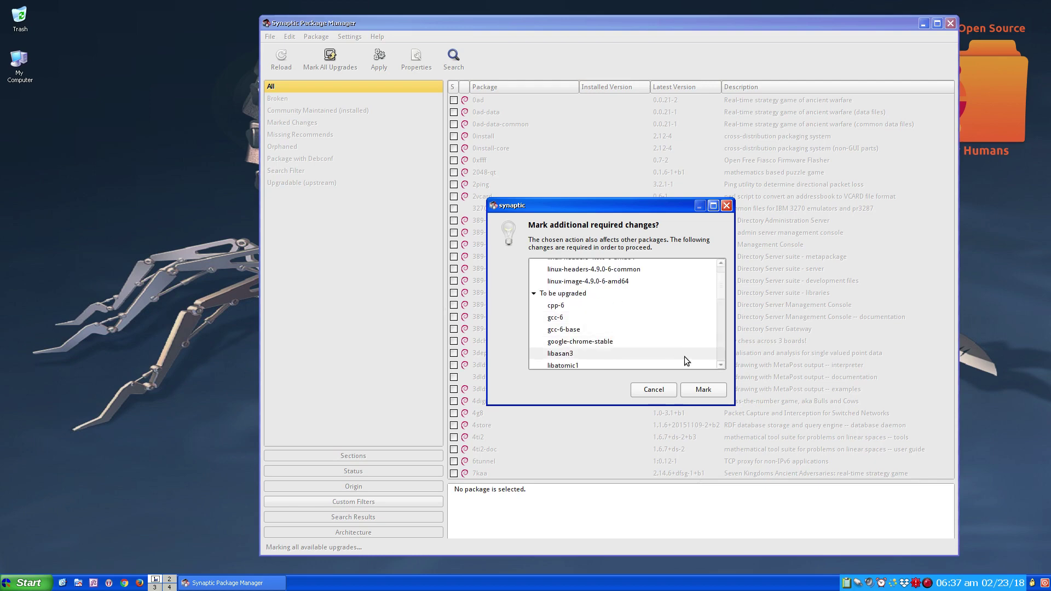
left_click(703, 390)
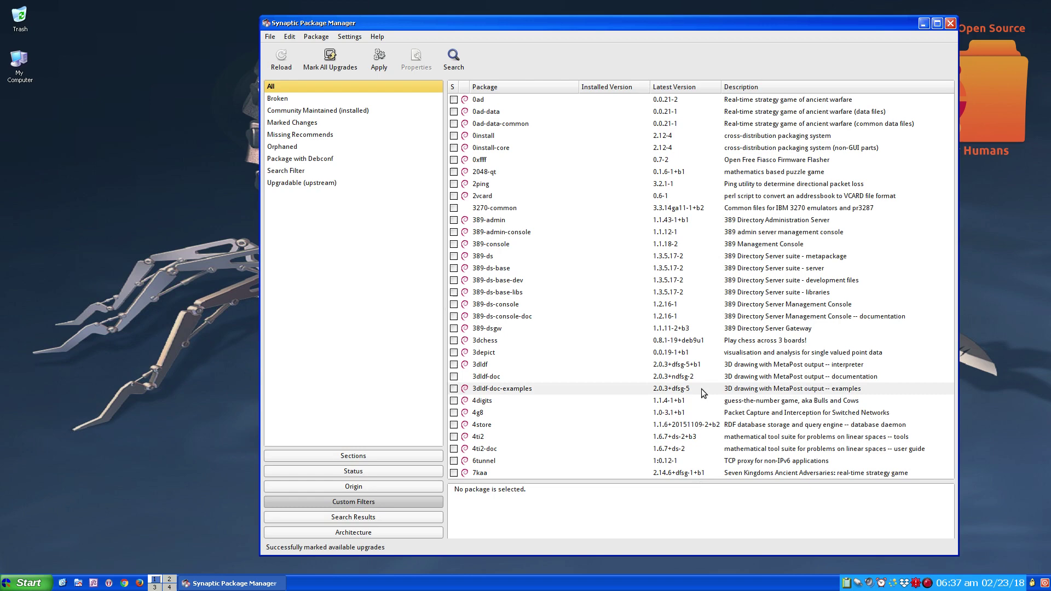
Browse the package list grouped by Architecture, Status and Origin.
left_click(419, 532)
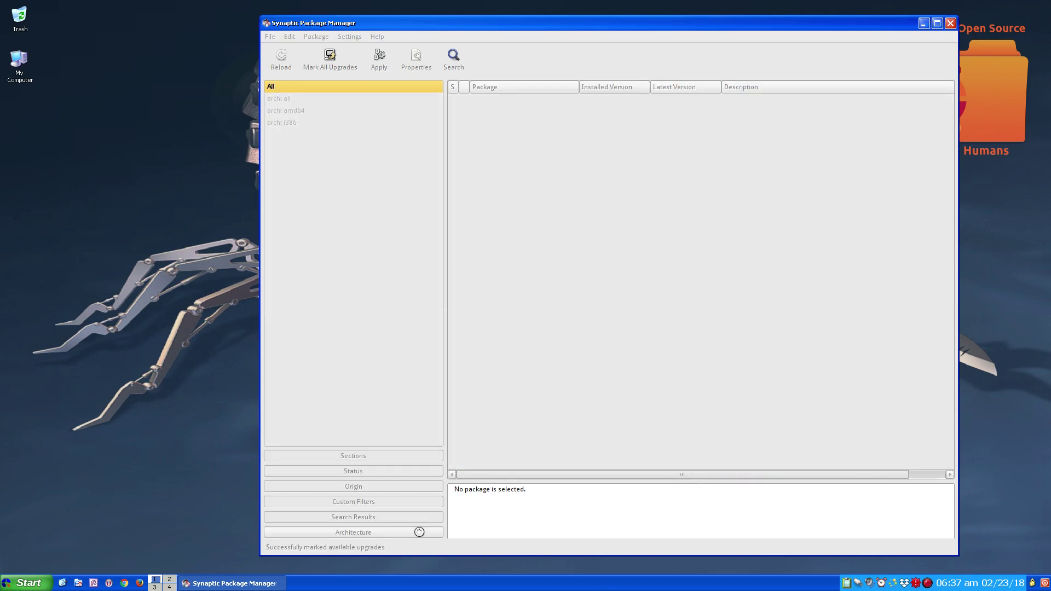
left_click(341, 471)
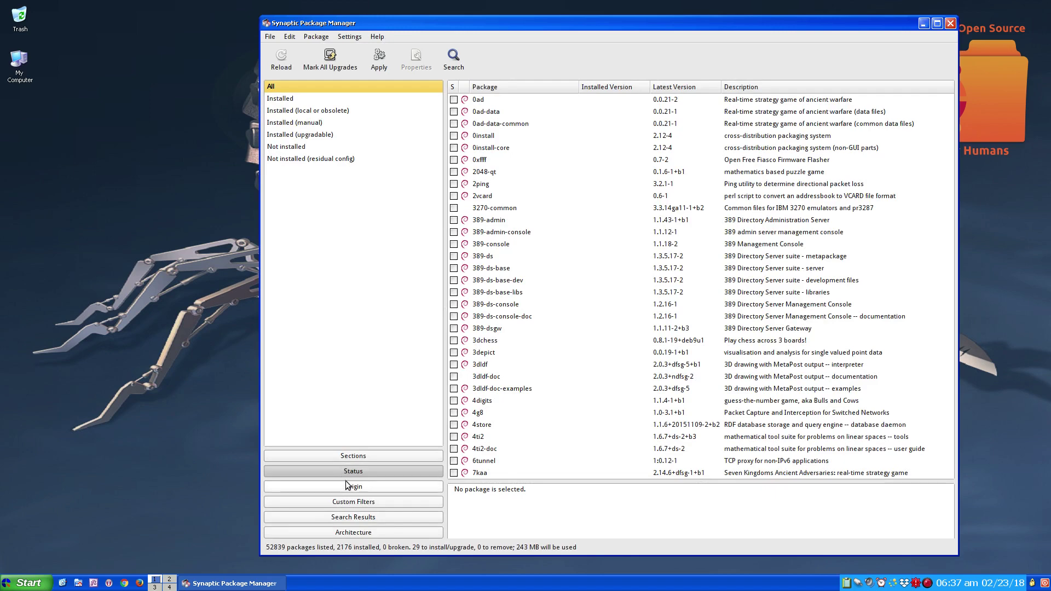
left_click(347, 486)
Try the Upgradable, Search Filter, Debconf and Orphaned custom filters, ending on Missing Recommends (87 packages).
left_click(347, 502)
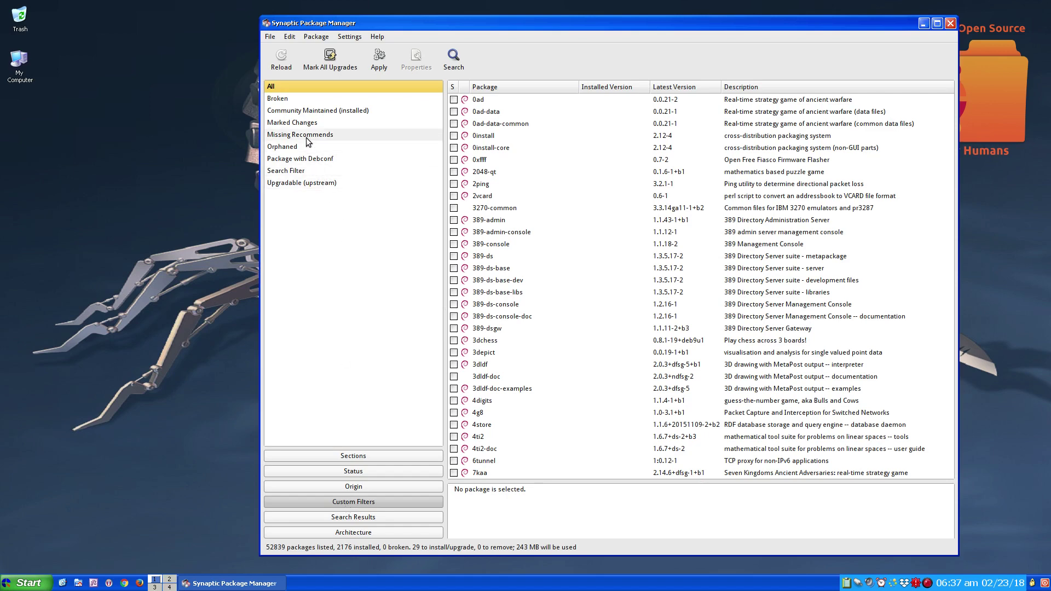
left_click(300, 179)
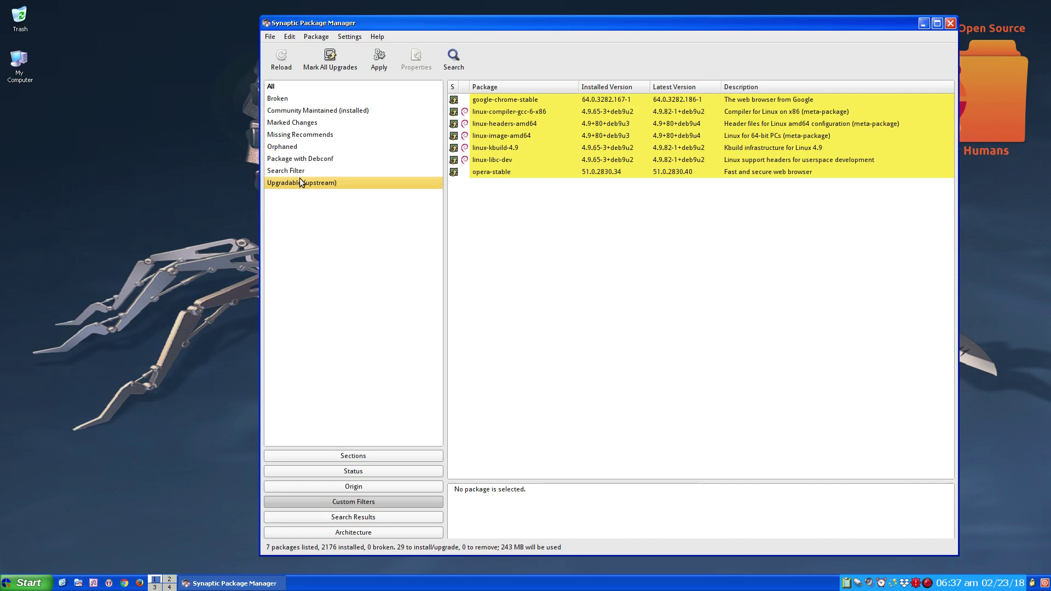
left_click(294, 172)
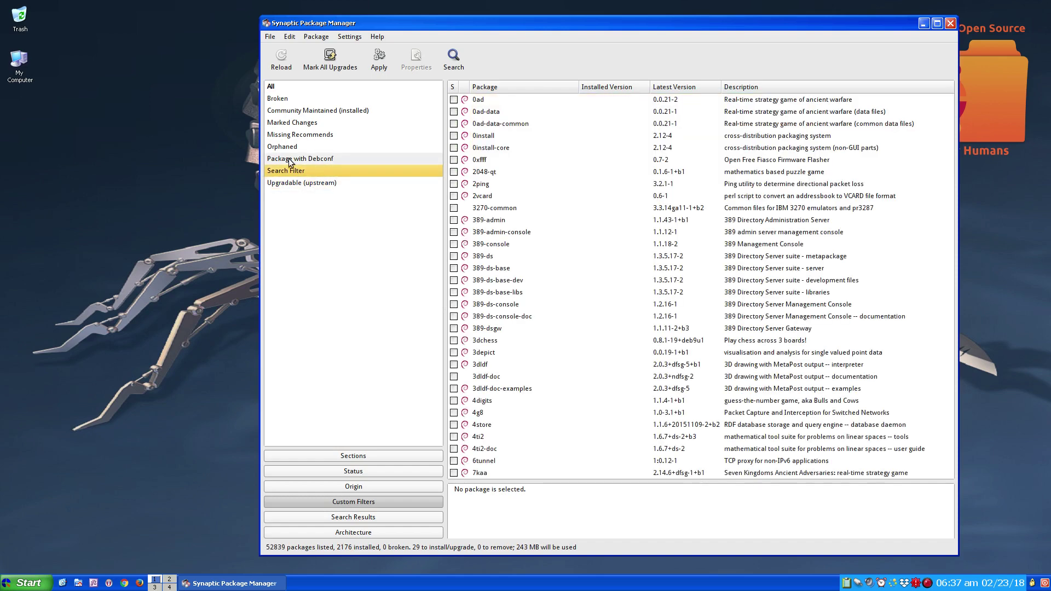
left_click(289, 159)
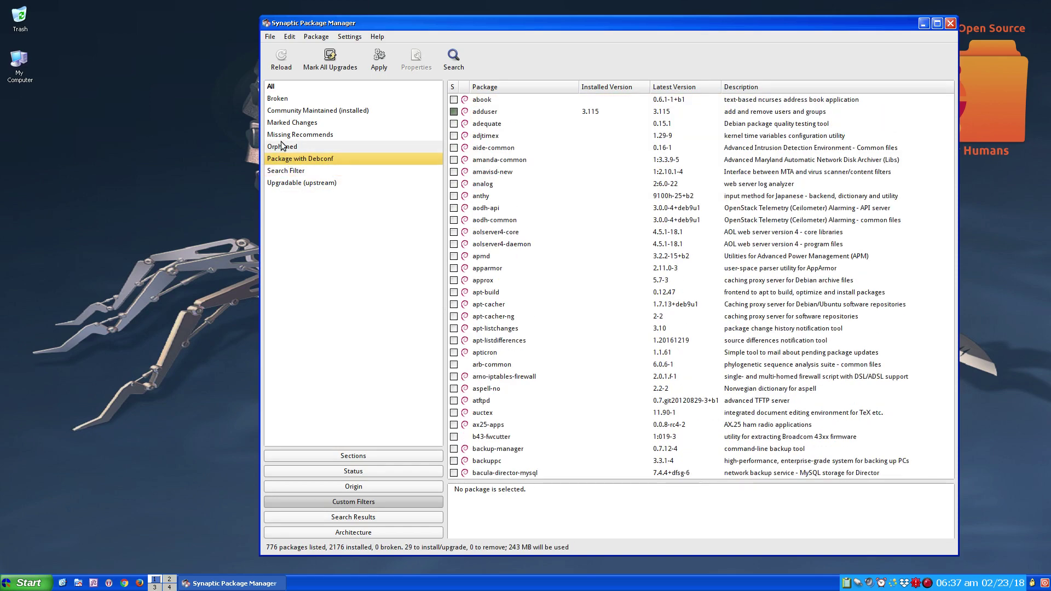
left_click(284, 148)
left_click(280, 135)
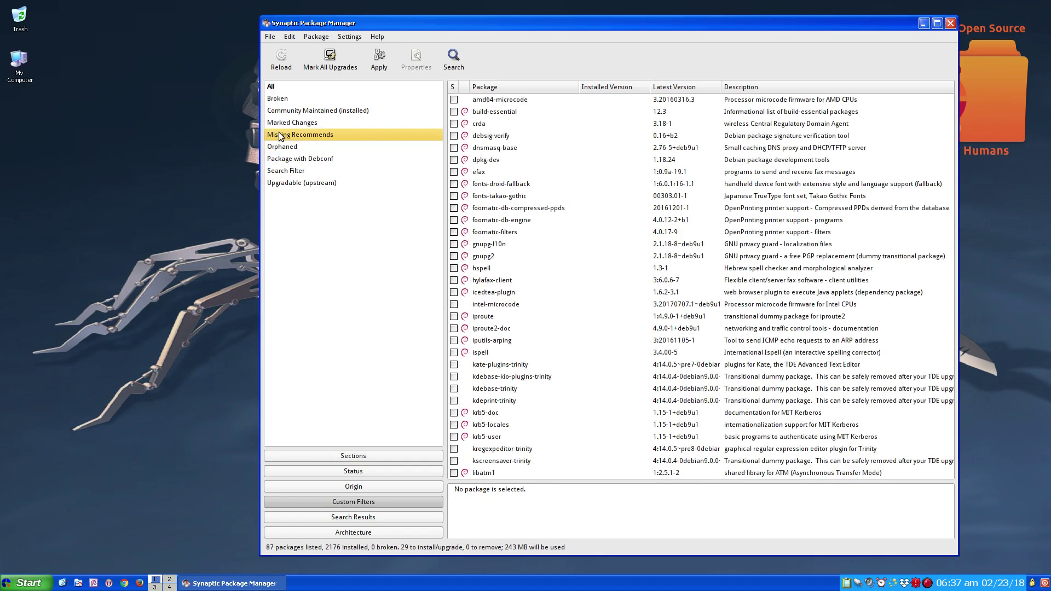
In Marked Changes, unmark opera-stable and google-chrome-stable, then bring up the Apply summary.
left_click(283, 124)
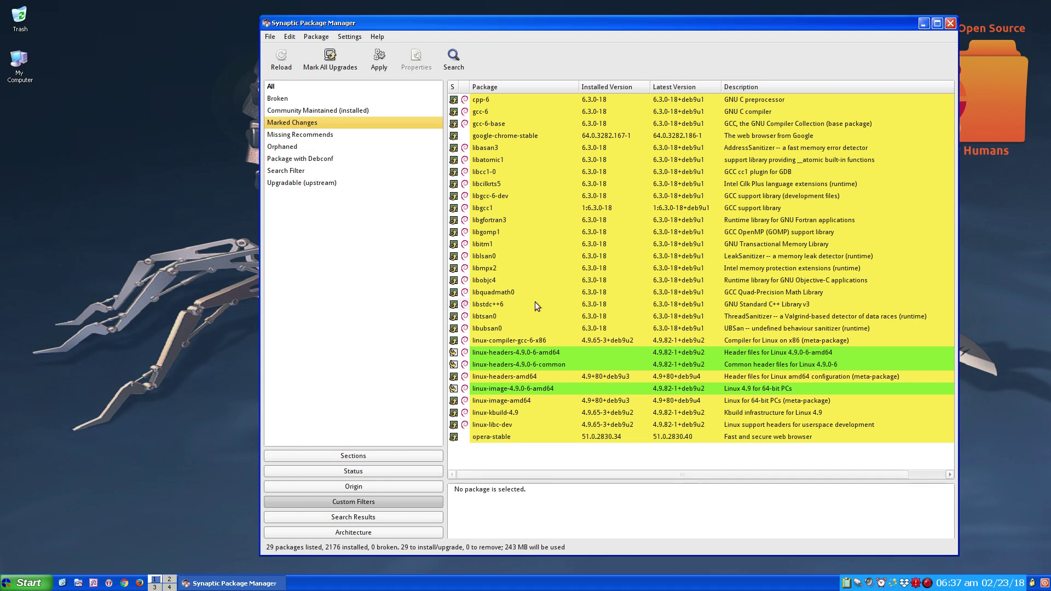
left_click(454, 438)
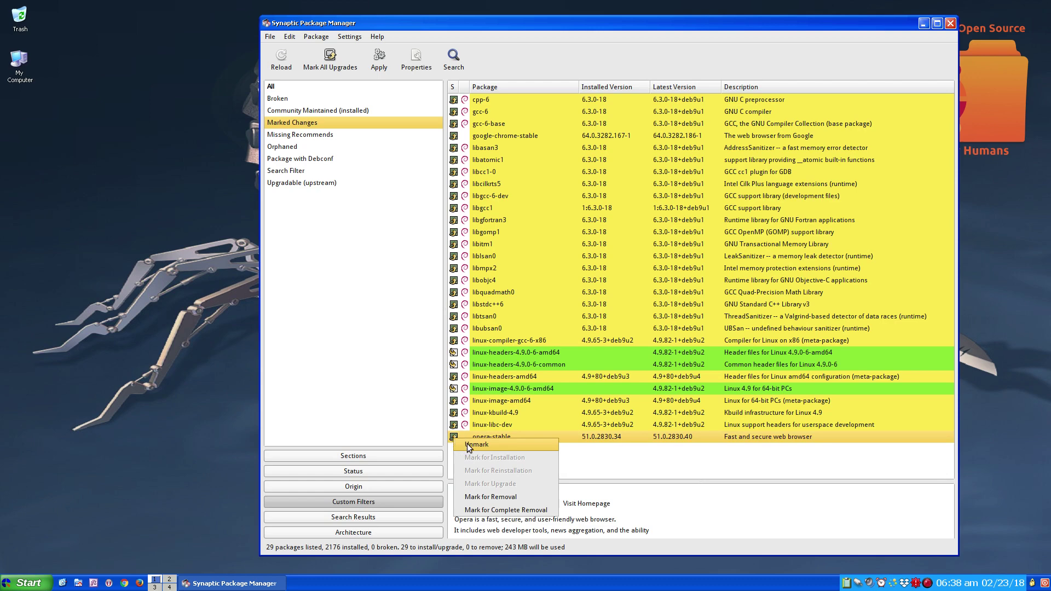
left_click(469, 445)
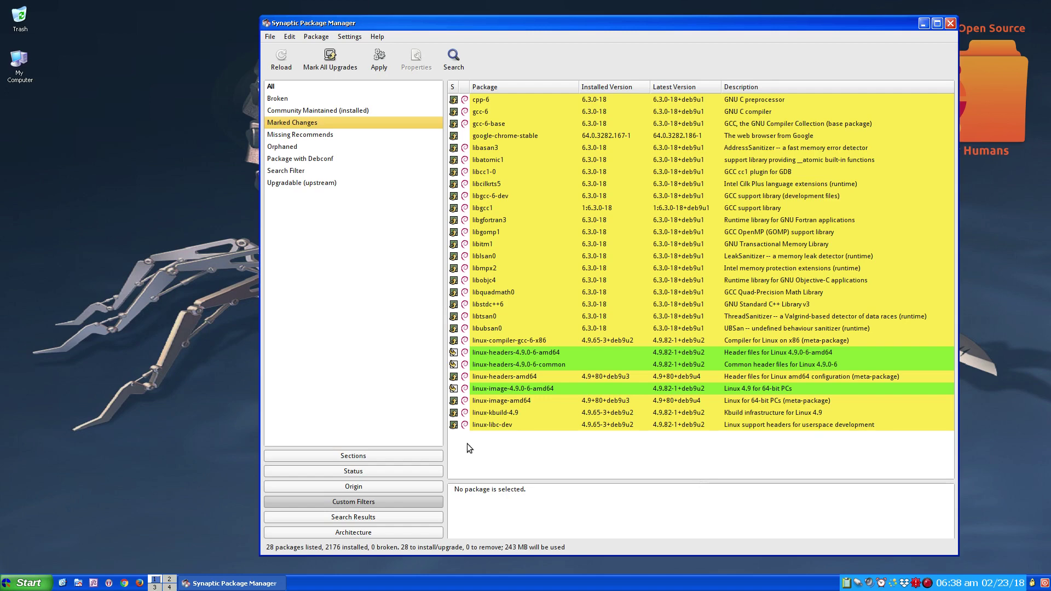
left_click(457, 139)
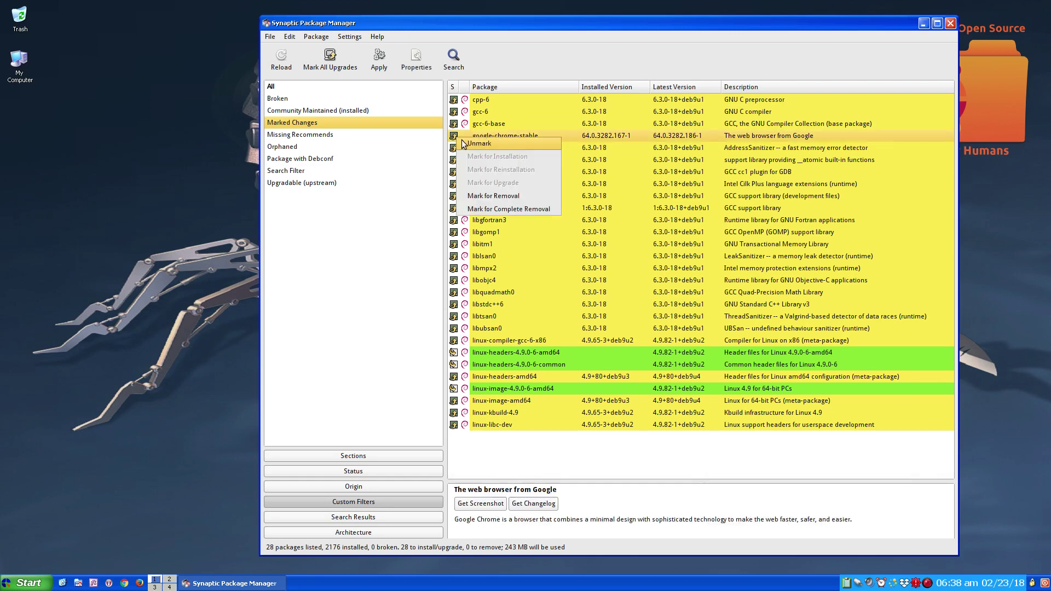
left_click(477, 144)
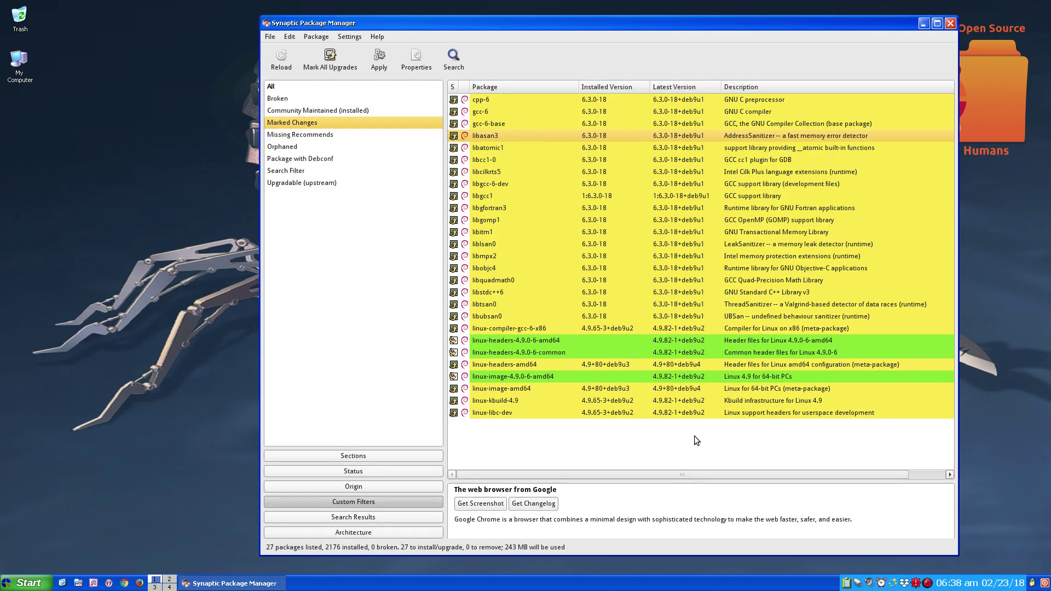
left_click(383, 57)
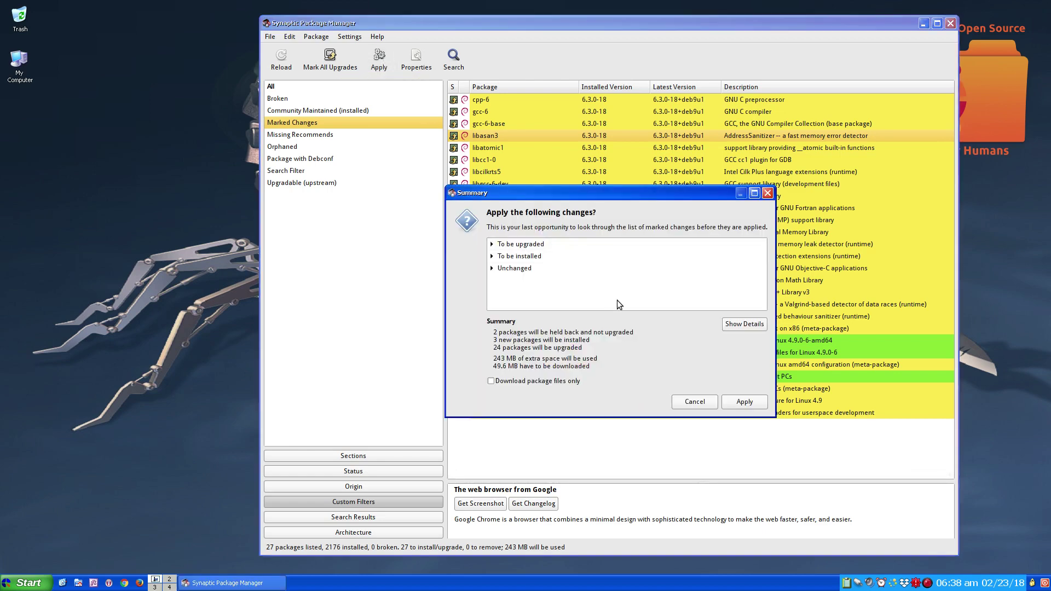
Confirm the changes and enlarge the Downloading Package Files window to watch each file download.
left_click(731, 399)
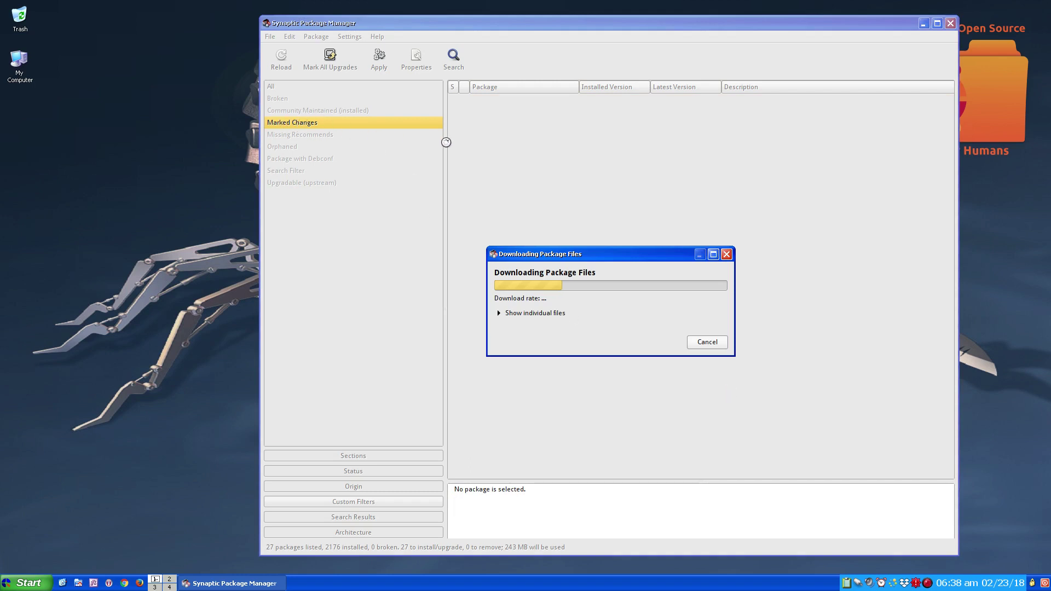
left_click(499, 314)
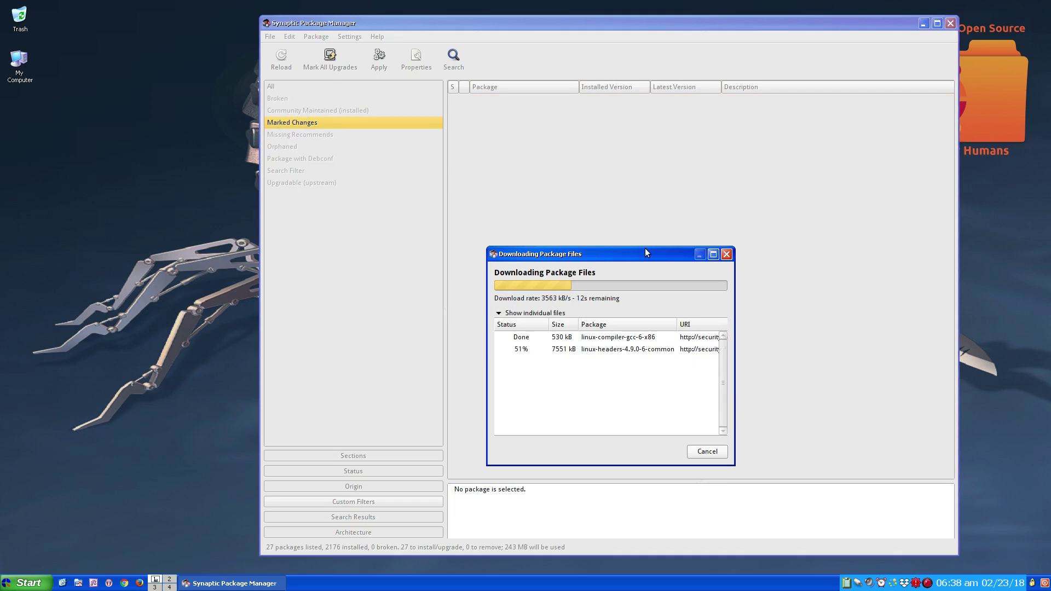
left_click_drag(644, 249, 586, 63)
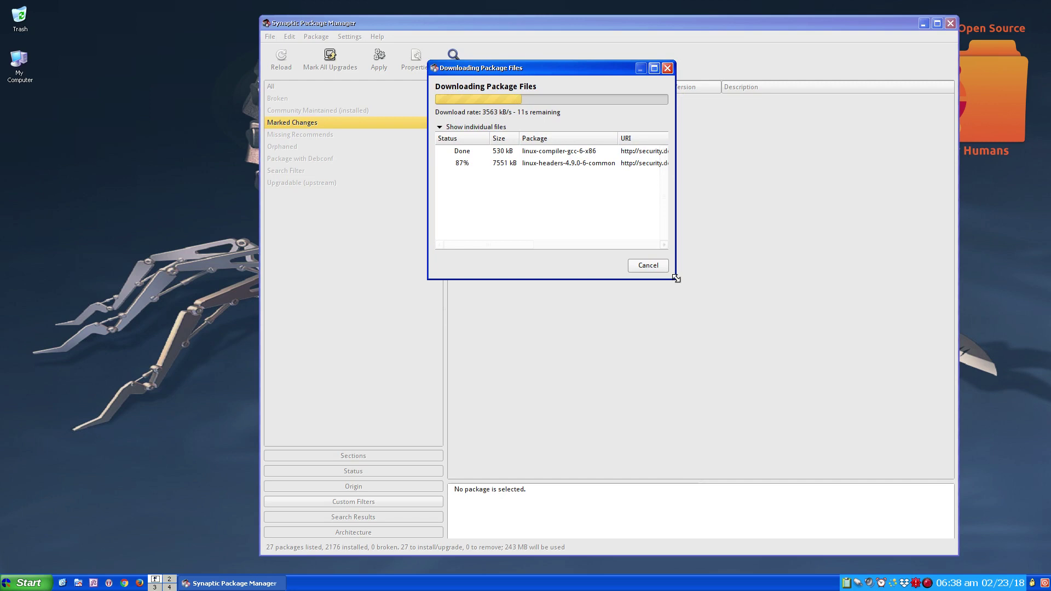
left_click_drag(676, 279, 899, 477)
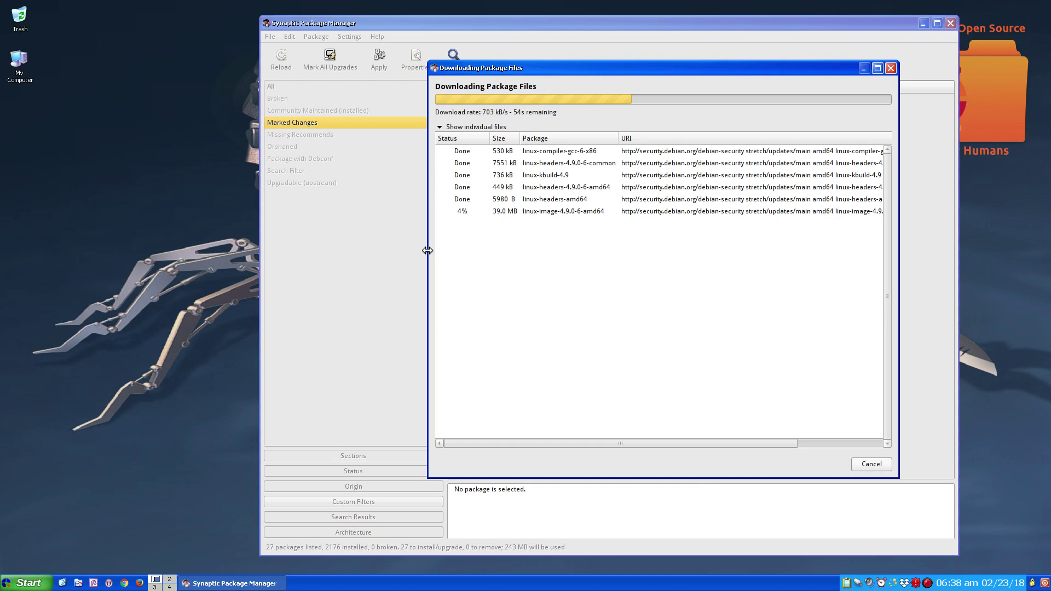
left_click_drag(426, 250, 291, 256)
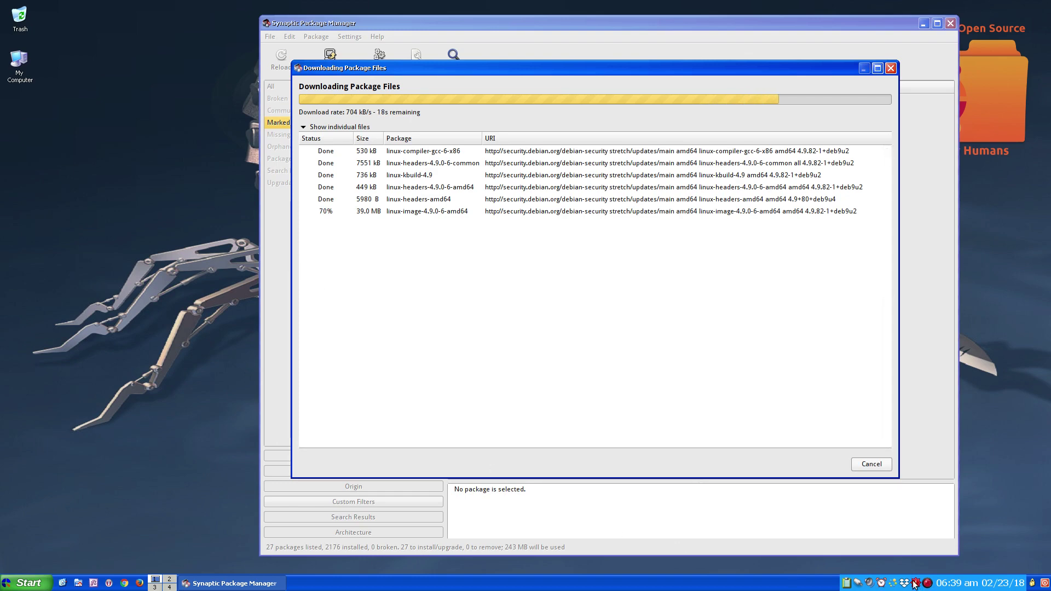
mouse_move(915, 586)
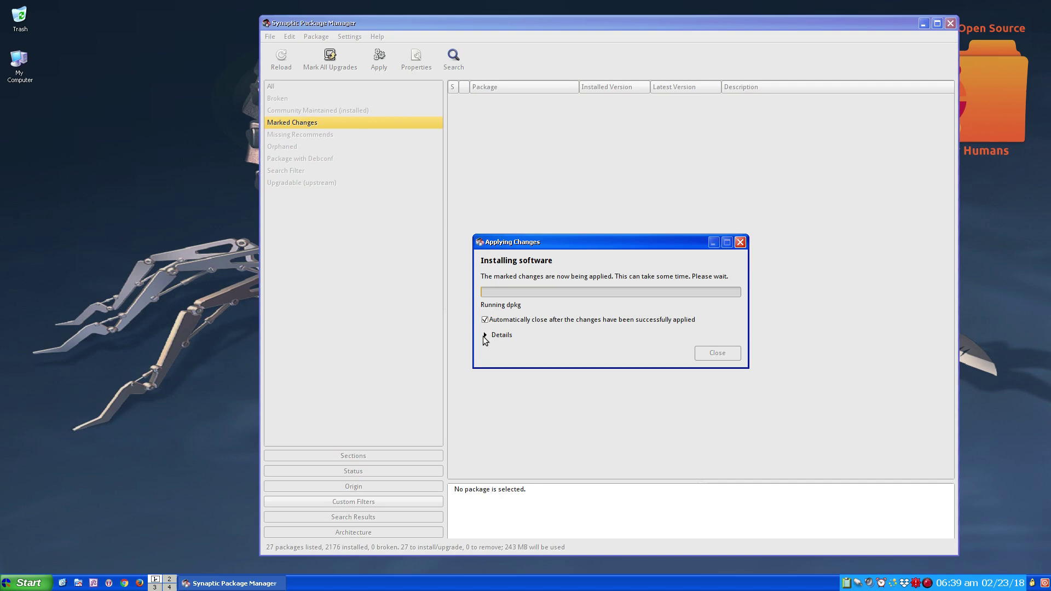
Show the installation details, move the Applying Changes dialog, and wait while dpkg configures packages.
left_click(486, 334)
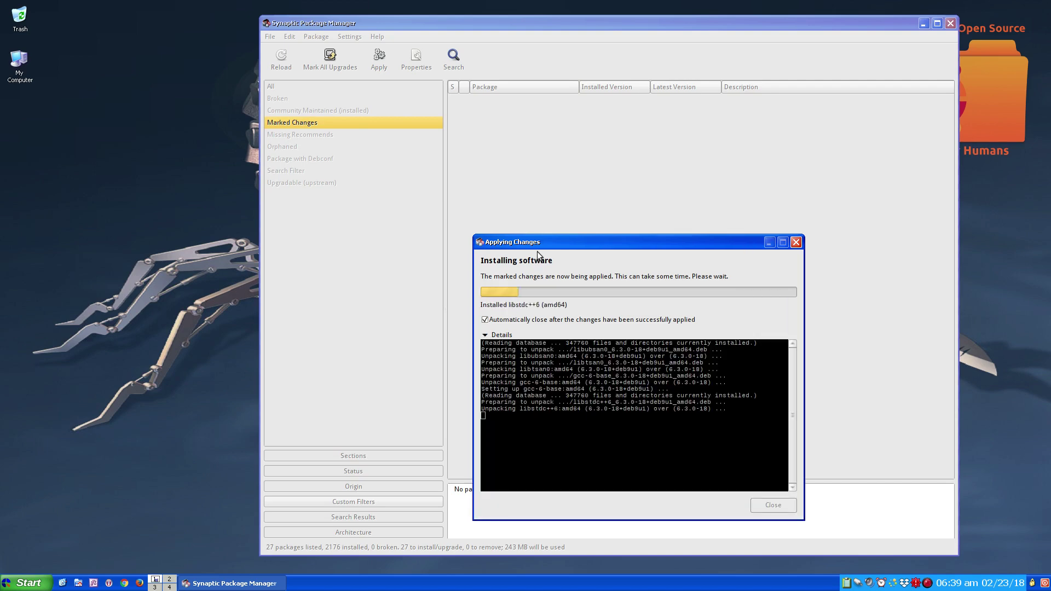
left_click_drag(541, 242, 449, 77)
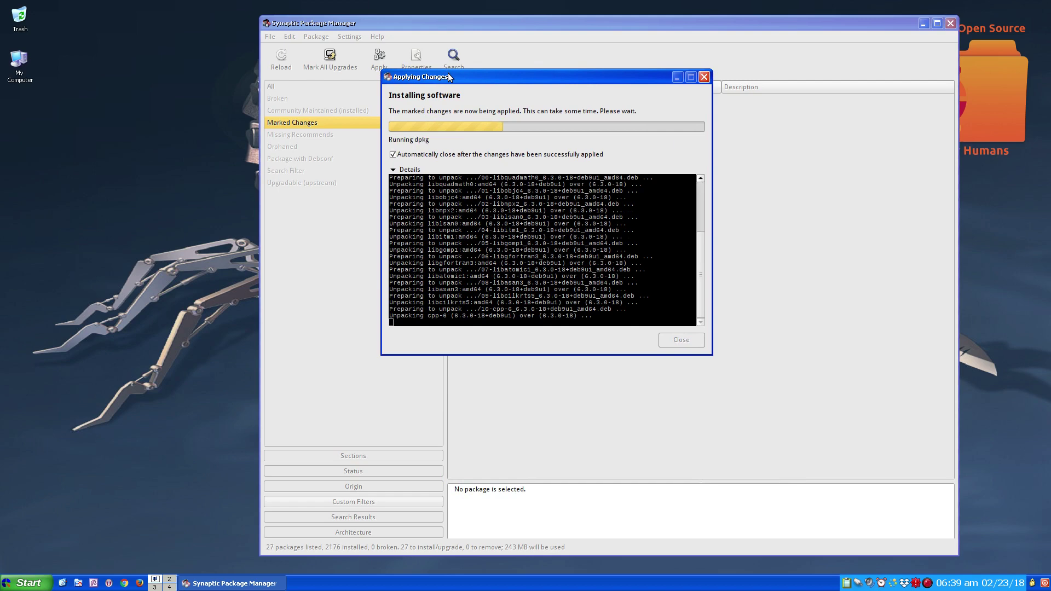
left_click(392, 169)
left_click(392, 170)
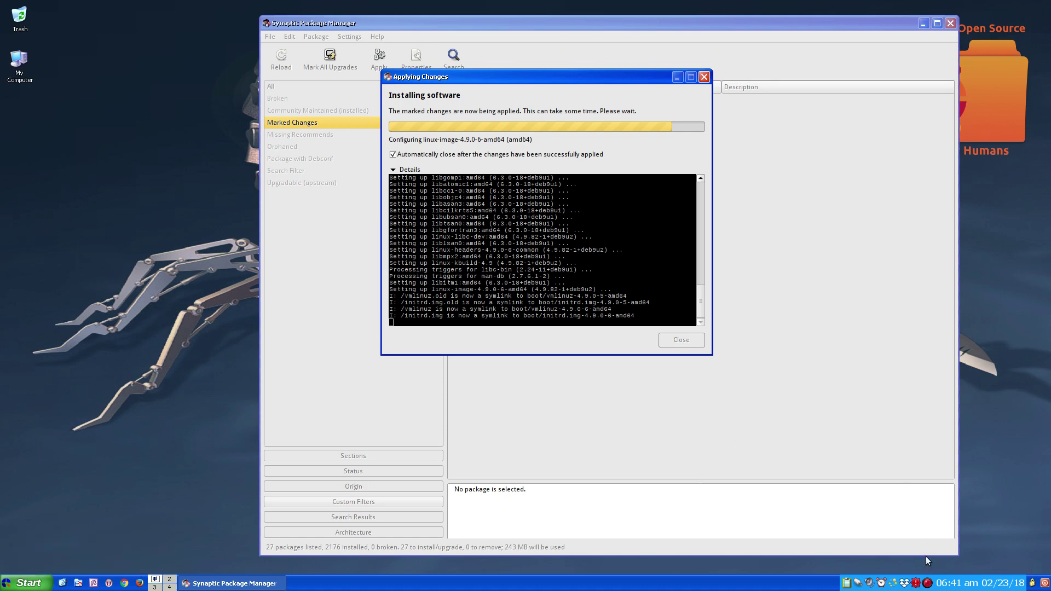
right_click(927, 585)
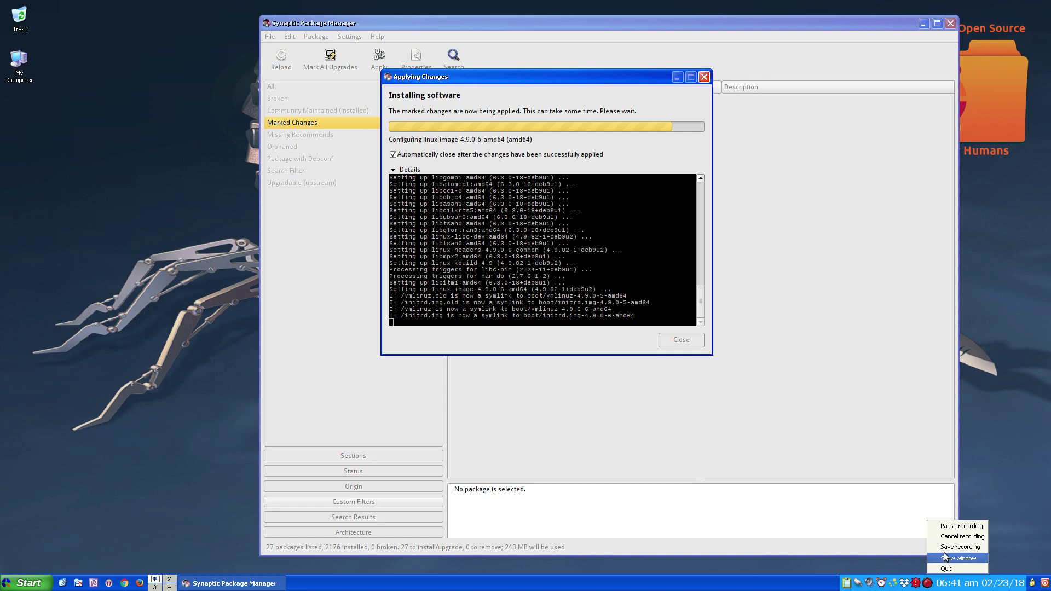
After the upgrade completes, reload the package information with individual files shown.
left_click(948, 526)
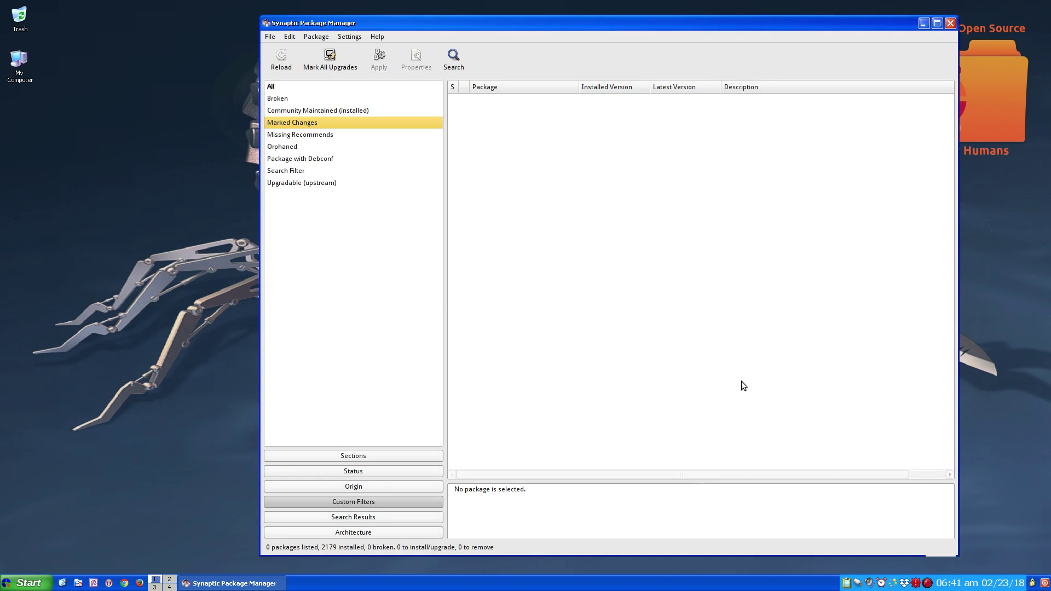
mouse_move(917, 585)
left_click(291, 59)
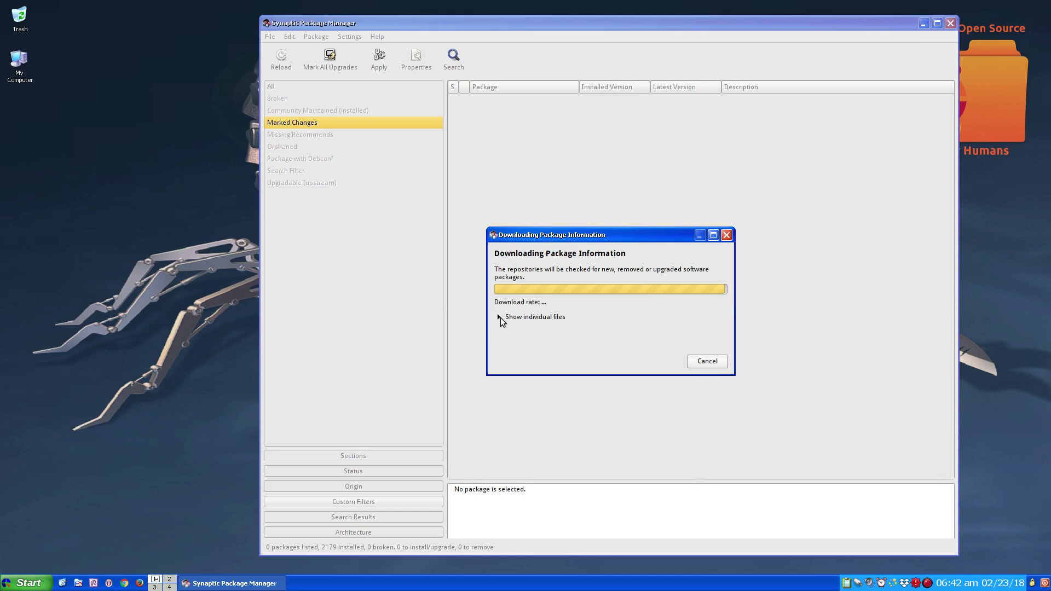
left_click(499, 317)
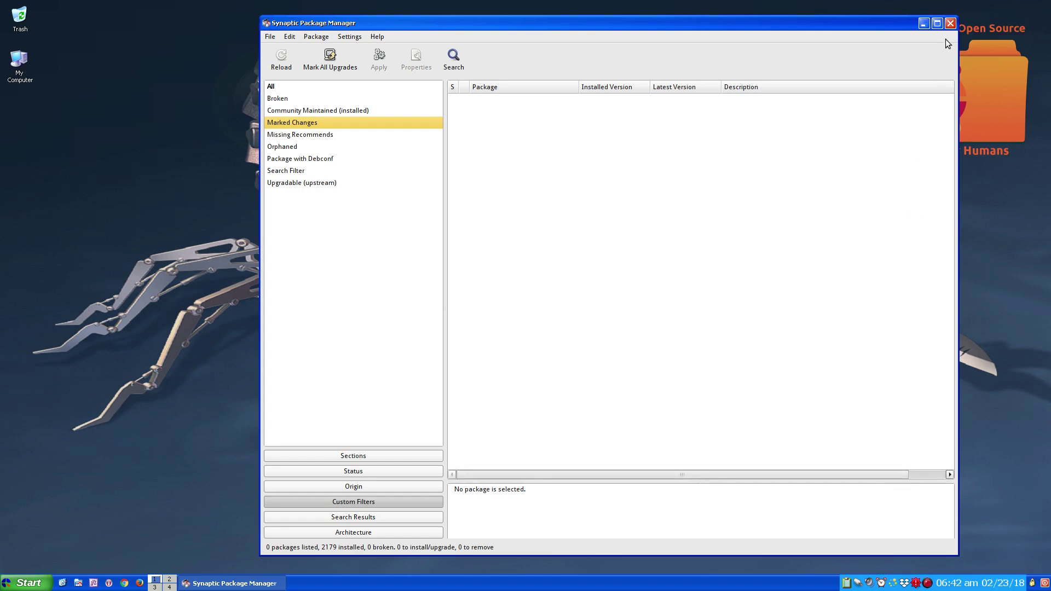
Close Synaptic, relaunch it from the applications menu, and reload the package information.
left_click(950, 23)
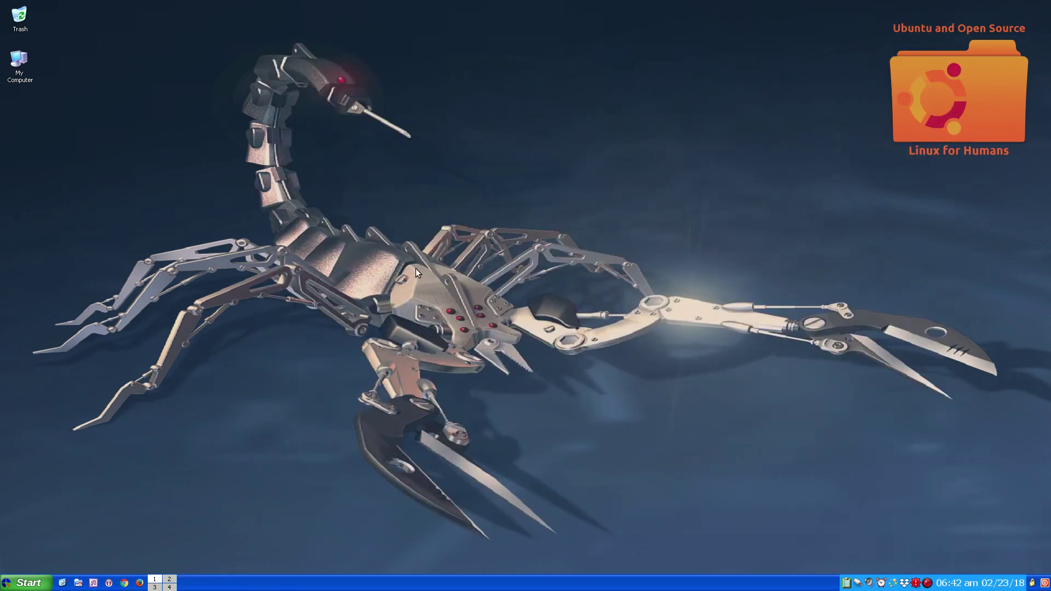
left_click(25, 582)
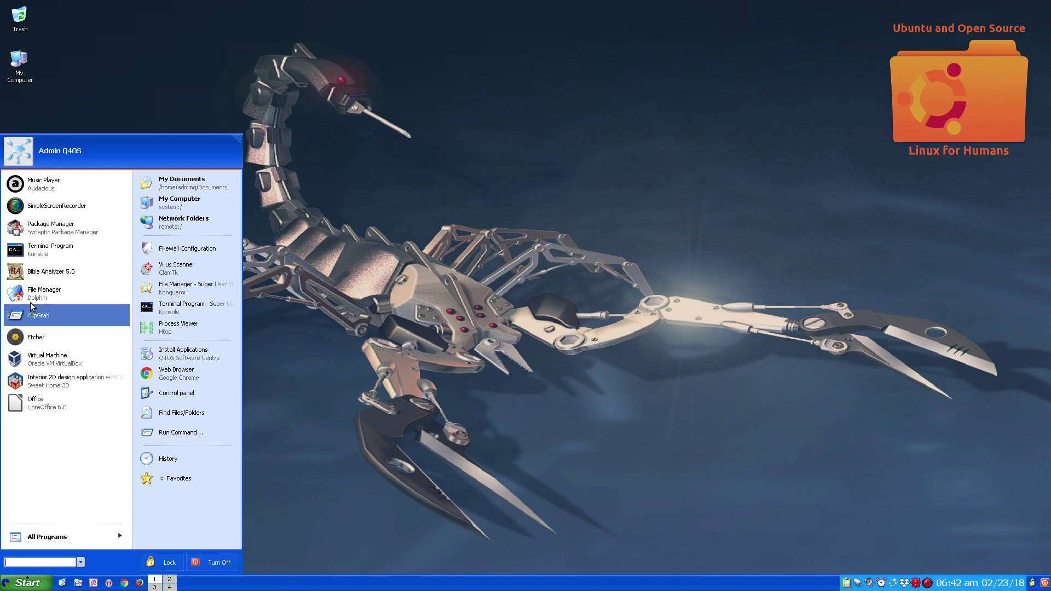
left_click(51, 226)
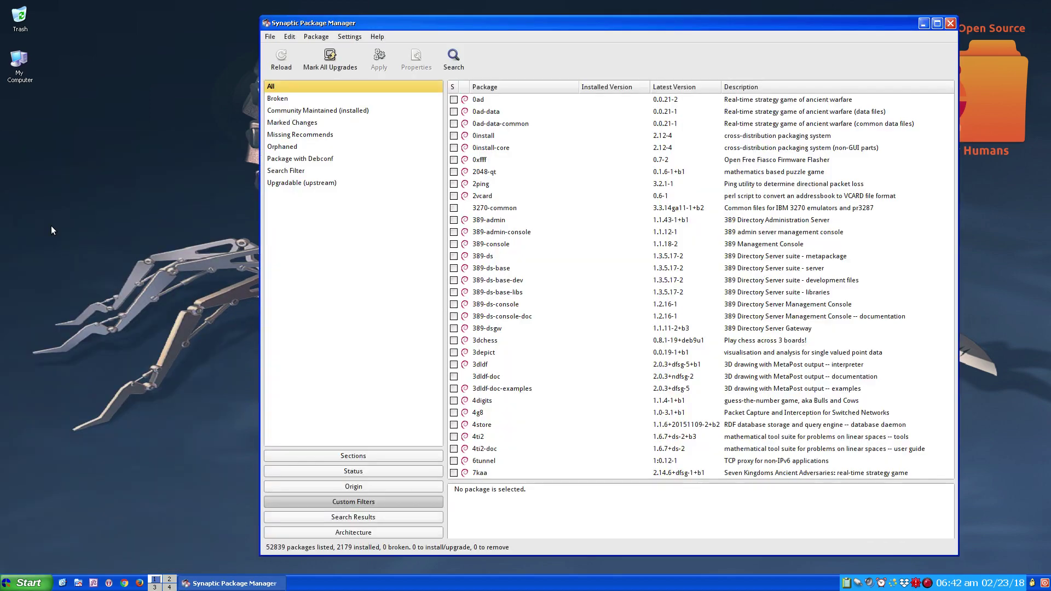
left_click(283, 60)
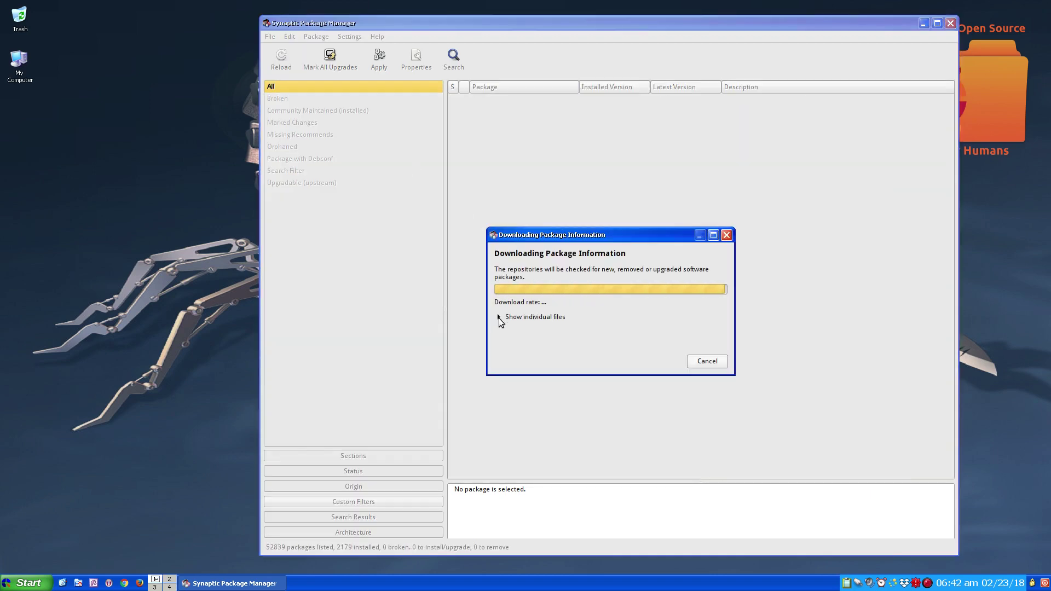
left_click(498, 318)
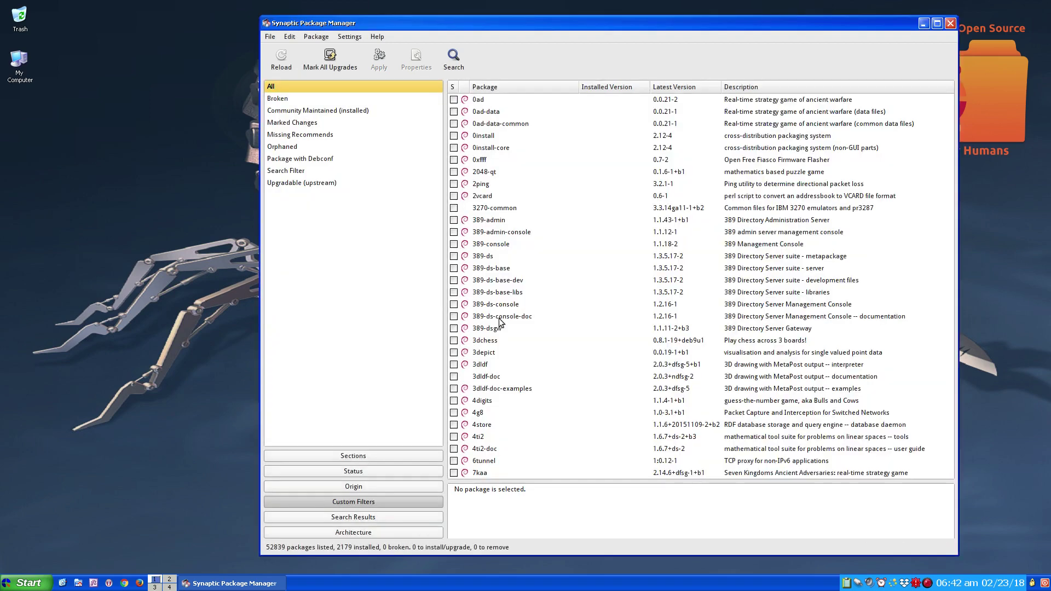
Mark all upgrades, decline the Chrome and Opera upgrades, and close Synaptic.
left_click(329, 57)
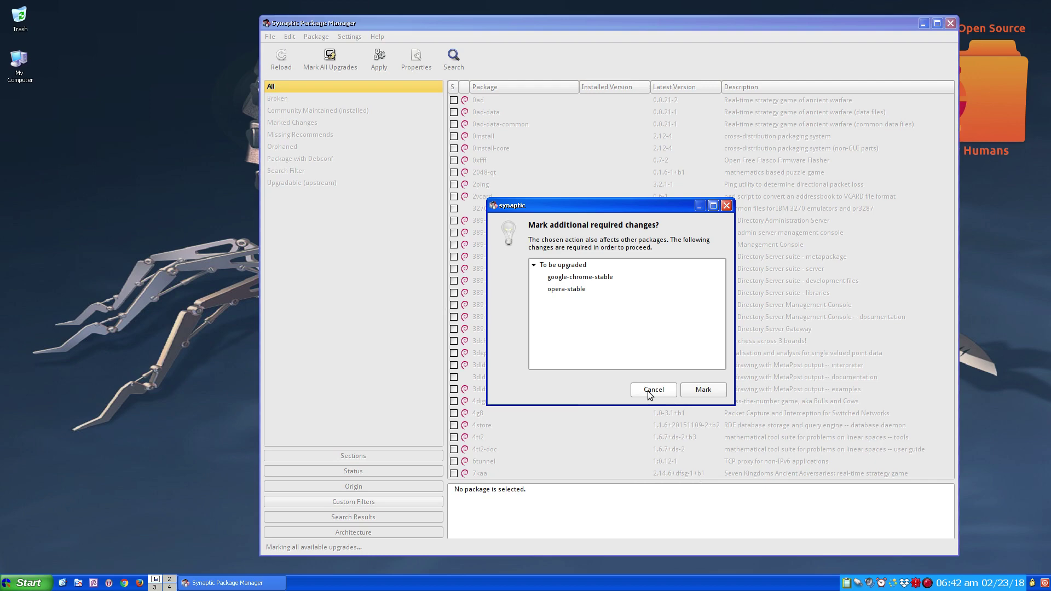
left_click(649, 390)
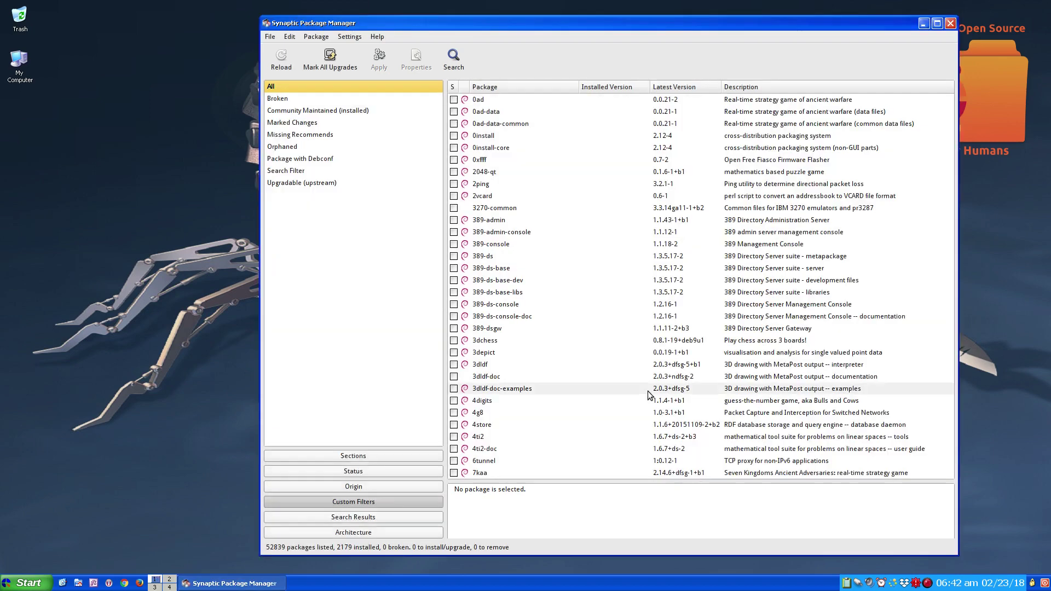
left_click(951, 24)
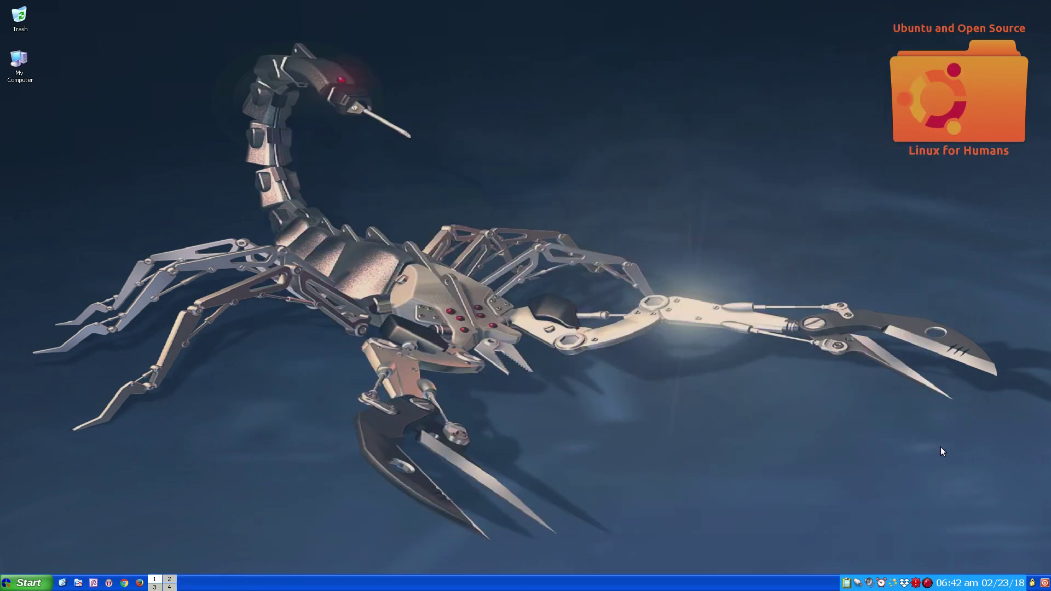
From the update-notifier tray icon, review the Available updates list and accept the Chrome and Opera upgrades.
left_click(917, 585)
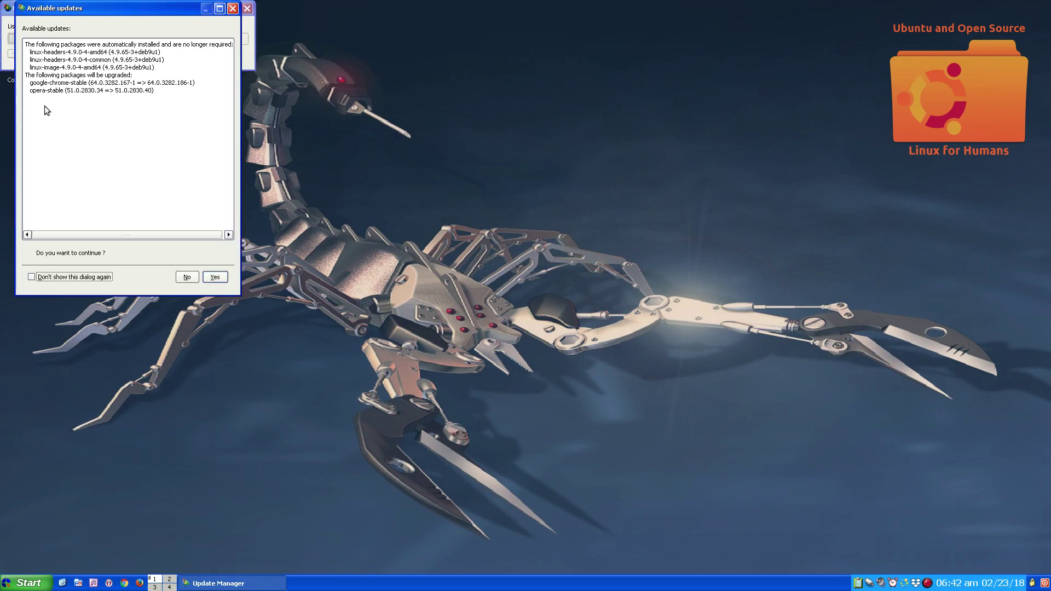
left_click_drag(57, 10, 403, 158)
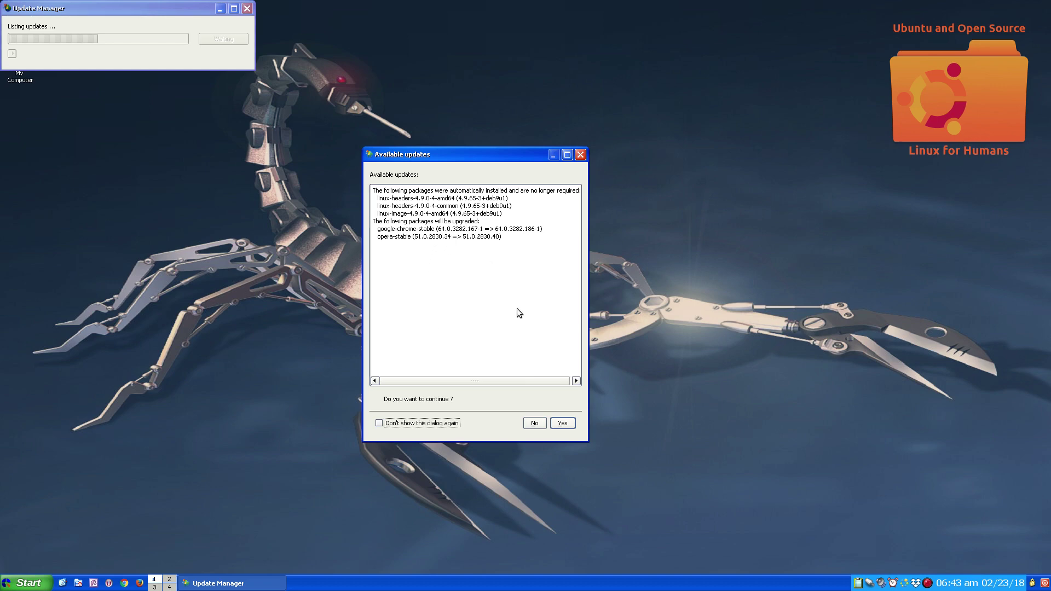
left_click(566, 424)
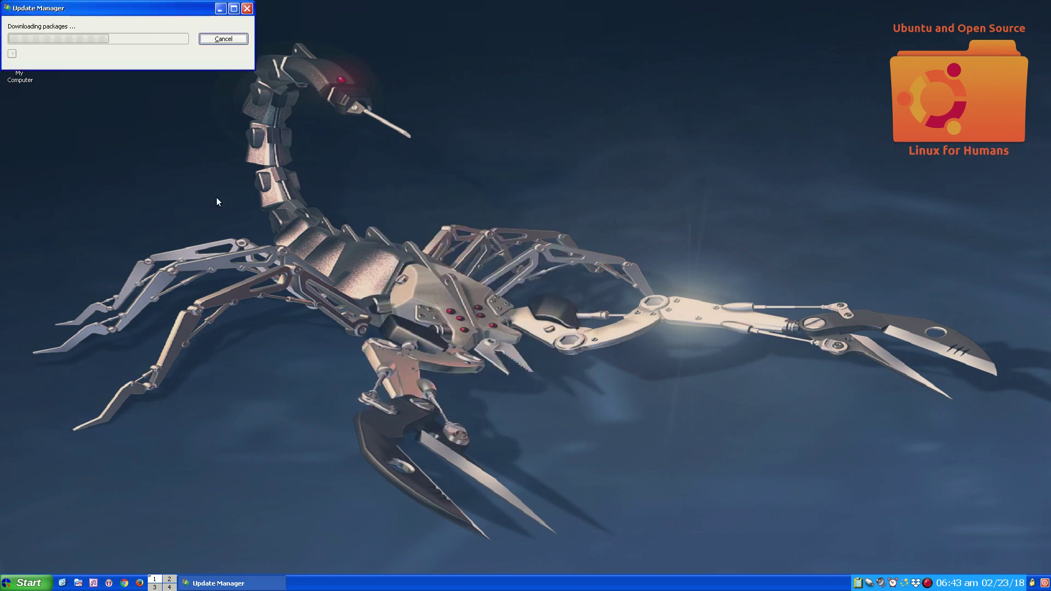
Reposition the Update Manager progress window near screen centre while the Chrome and Opera packages download.
left_click_drag(96, 15, 370, 212)
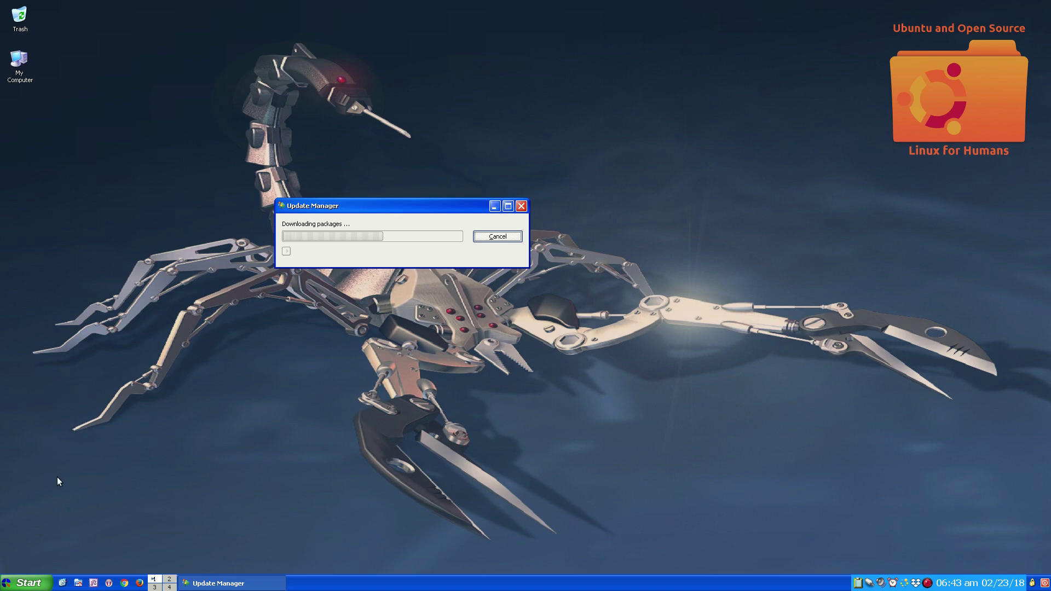
left_click(24, 585)
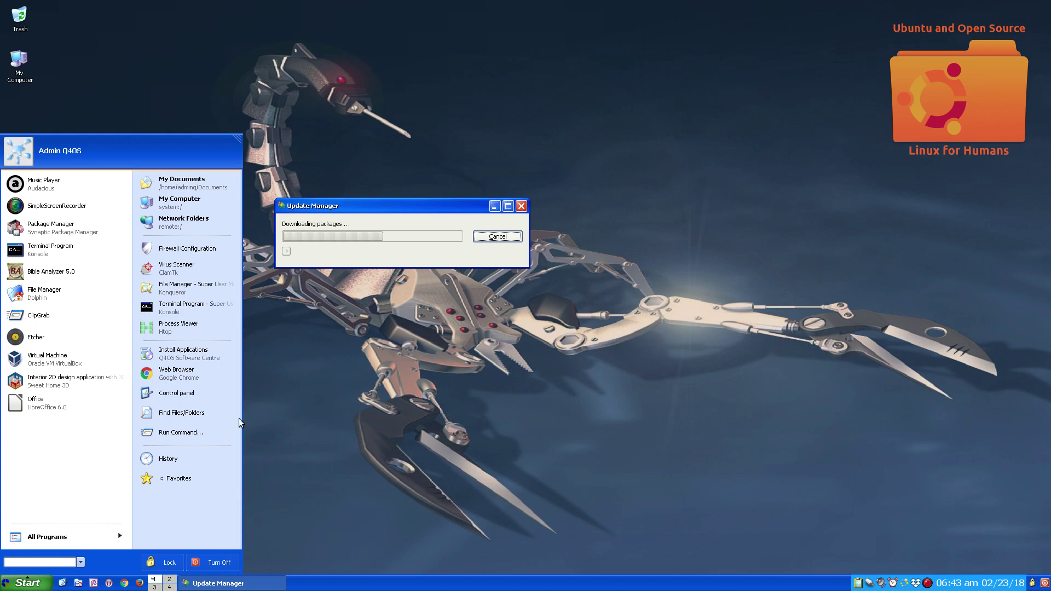
left_click(317, 397)
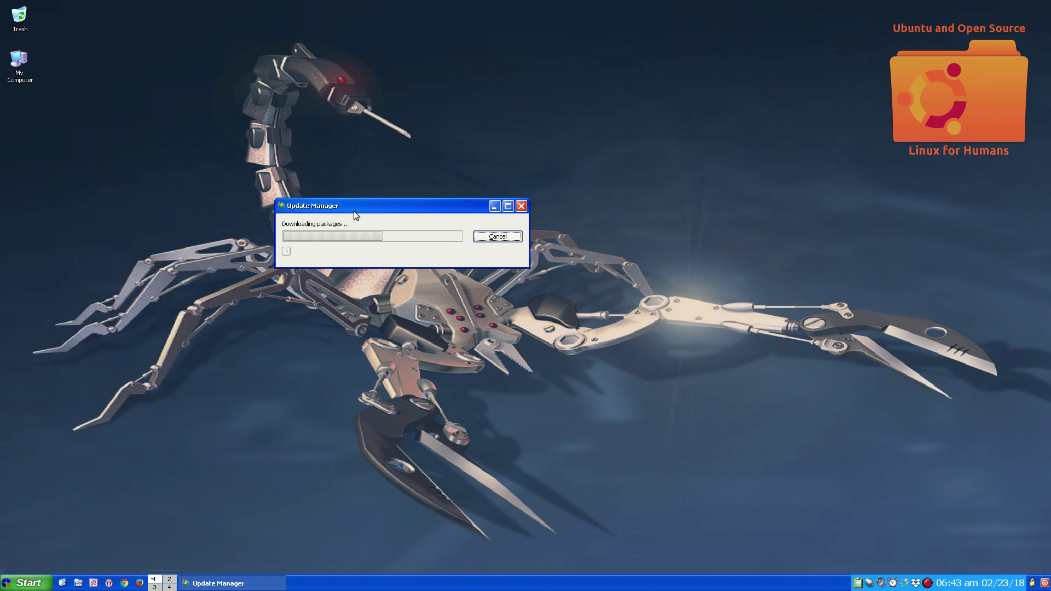
left_click_drag(354, 212, 399, 271)
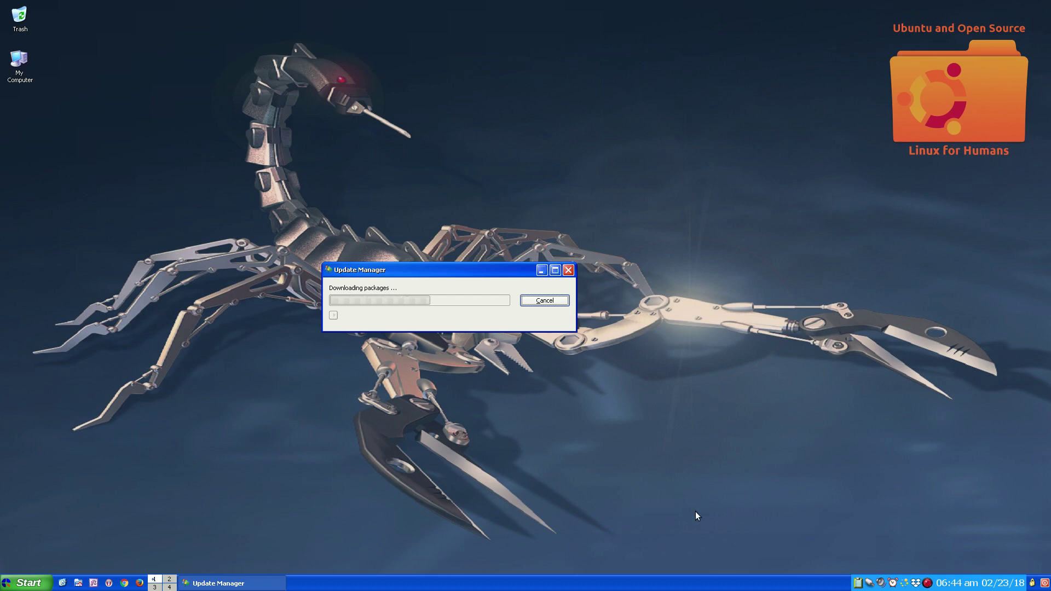
left_click(927, 584)
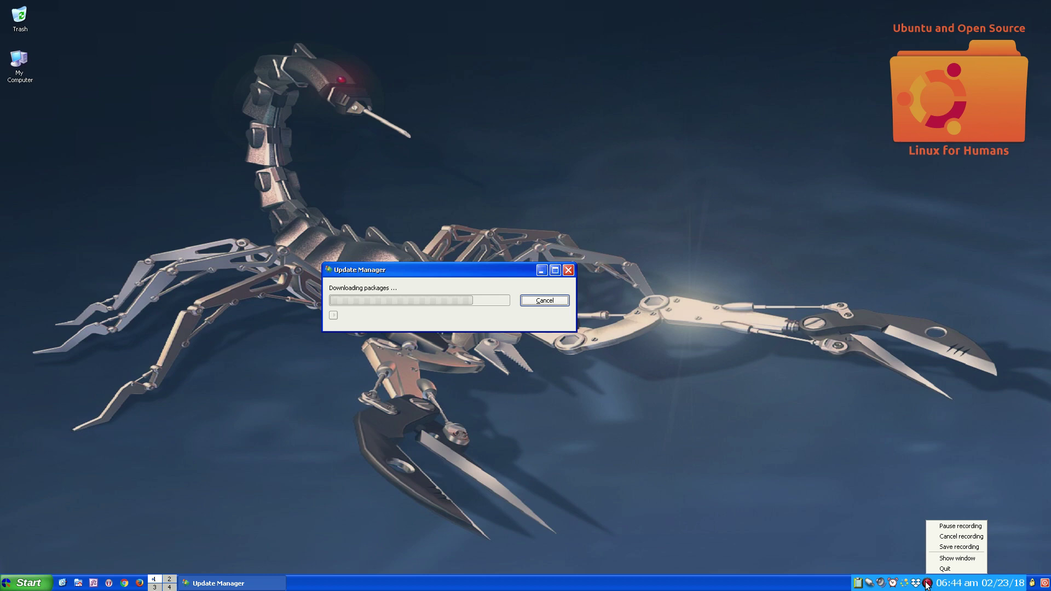
left_click(939, 526)
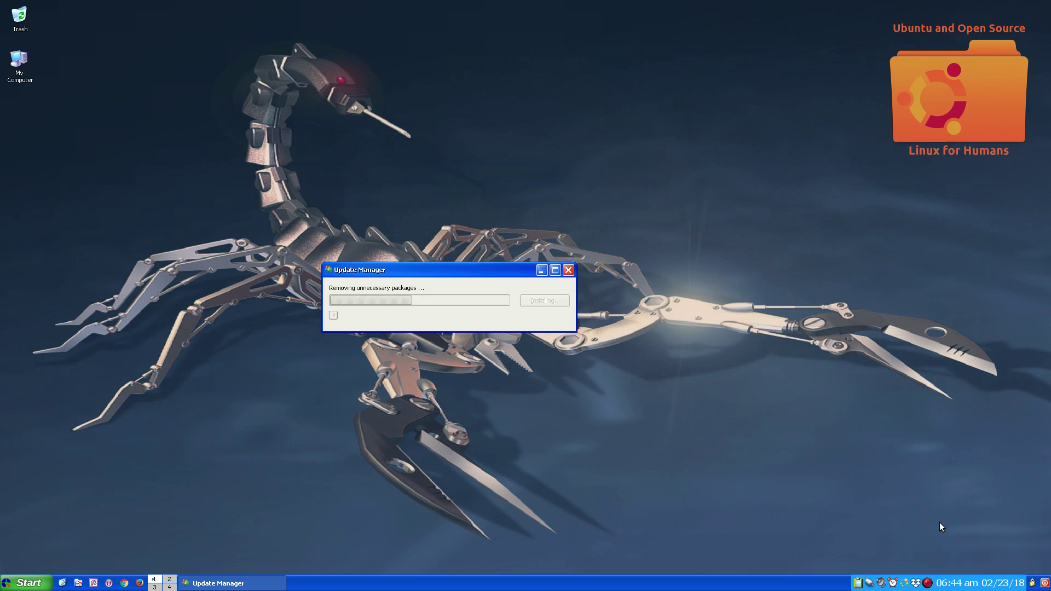